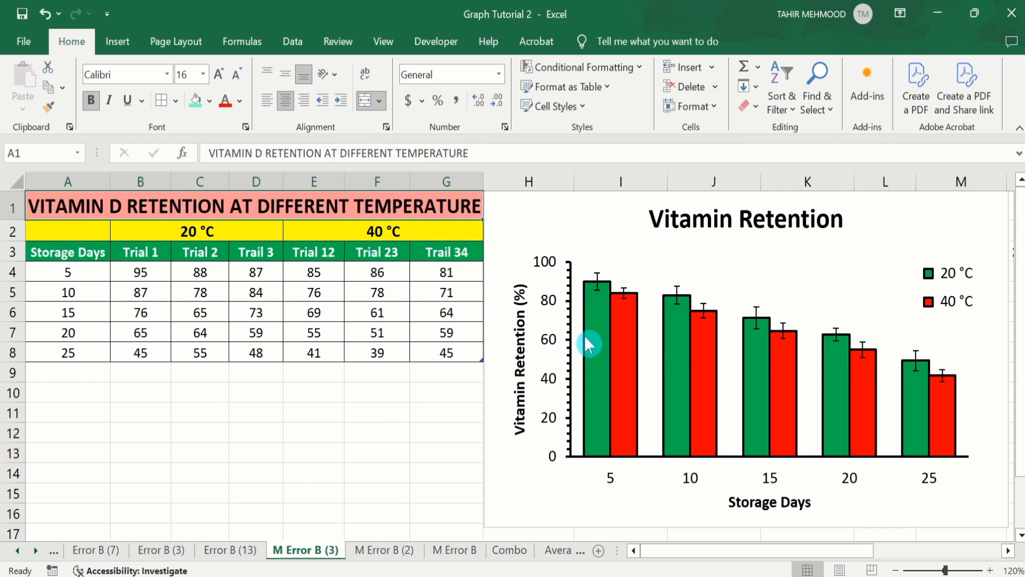
# Step: Switch to the M Error B (2) sheet and enter the heading "Mean" in cell H3
pyautogui.moveTo(586, 350)
pyautogui.click(372, 553)
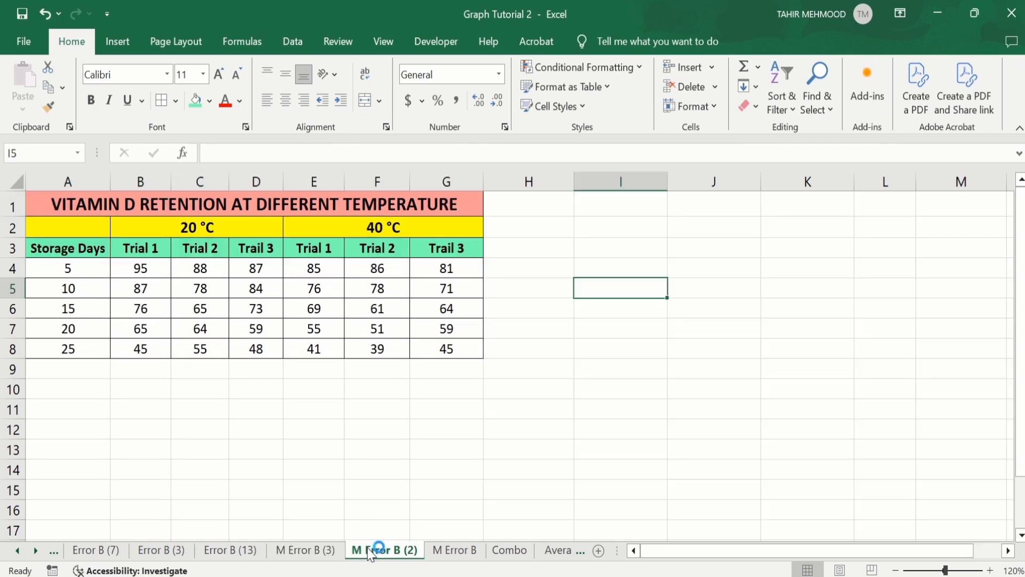
pyautogui.click(372, 554)
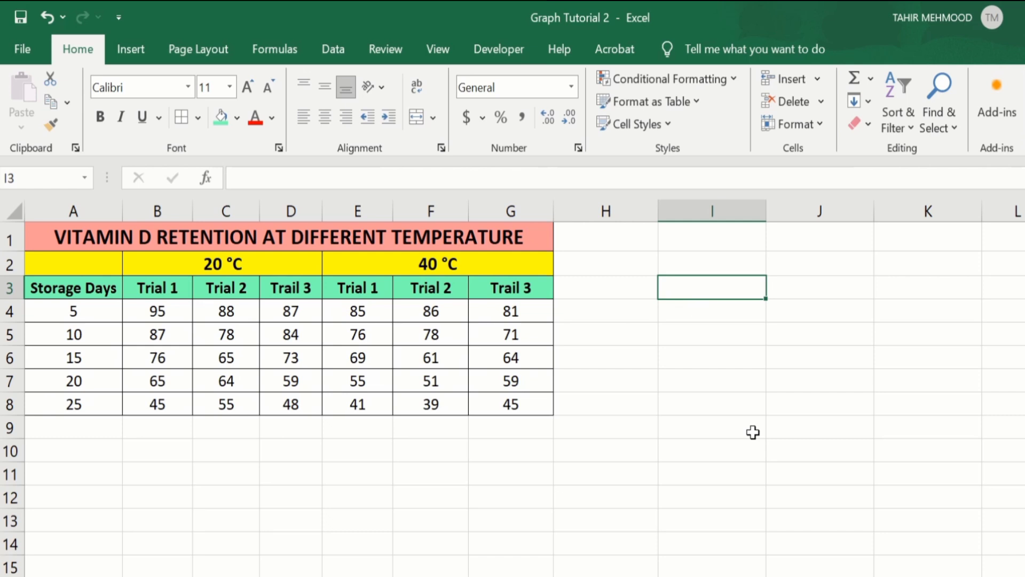
pyautogui.click(607, 289)
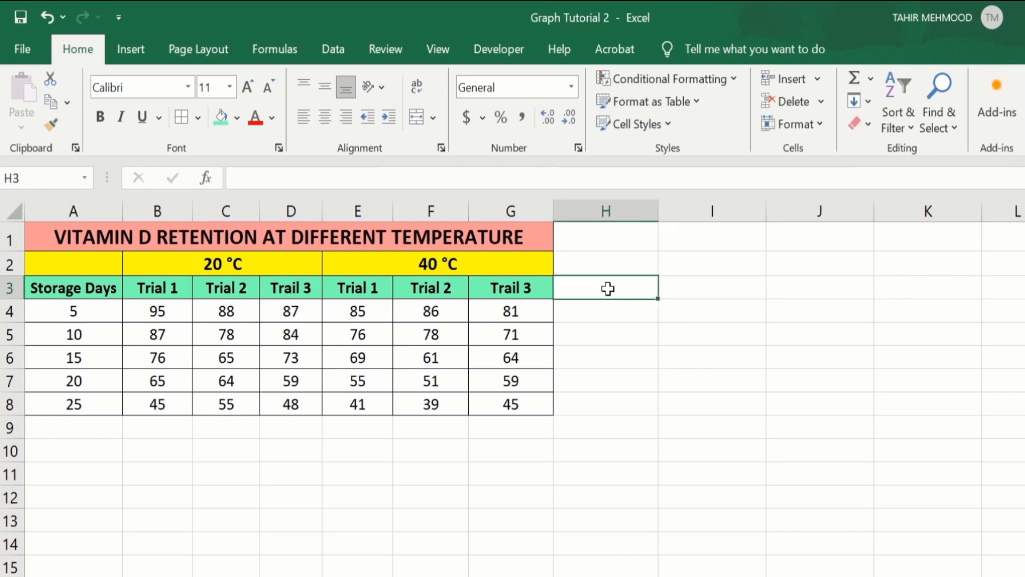
pyautogui.write('Mean')
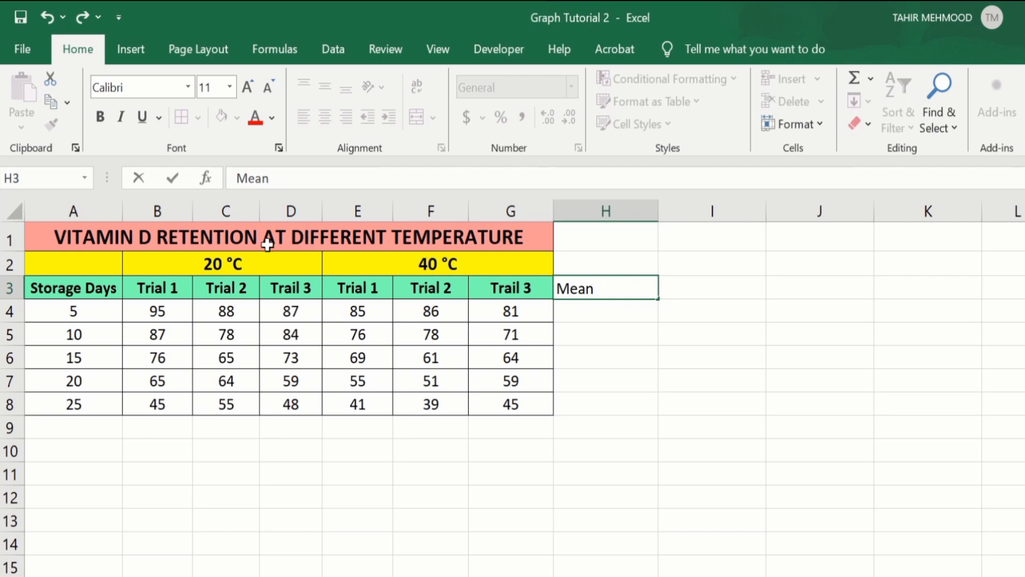
# Step: Copy the text "20 °C" from the merged heading in B2 and append it to H3 so it reads "Mean 20 °C"
pyautogui.click(206, 262)
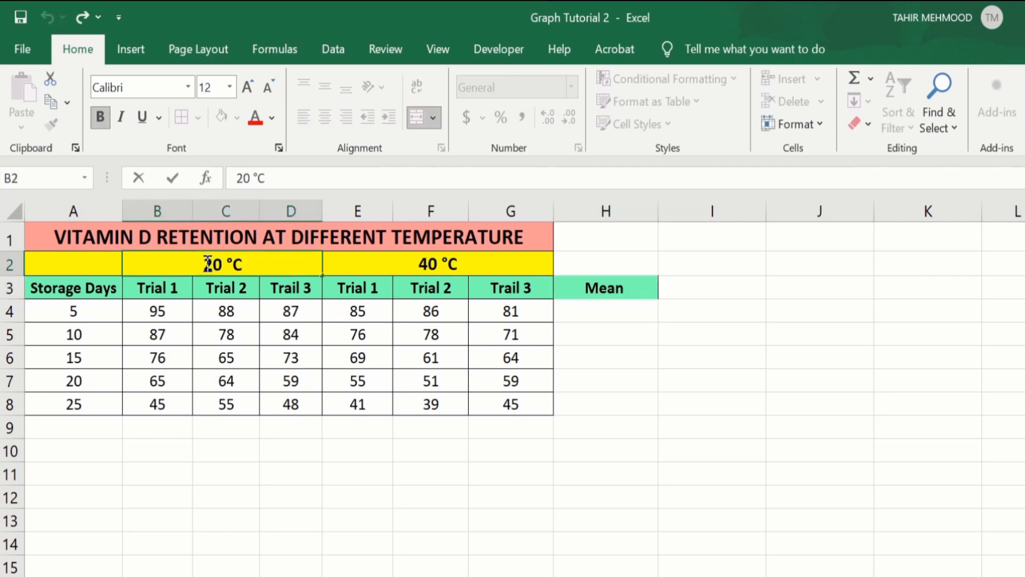
pyautogui.moveTo(208, 263); pyautogui.dragTo(241, 265)
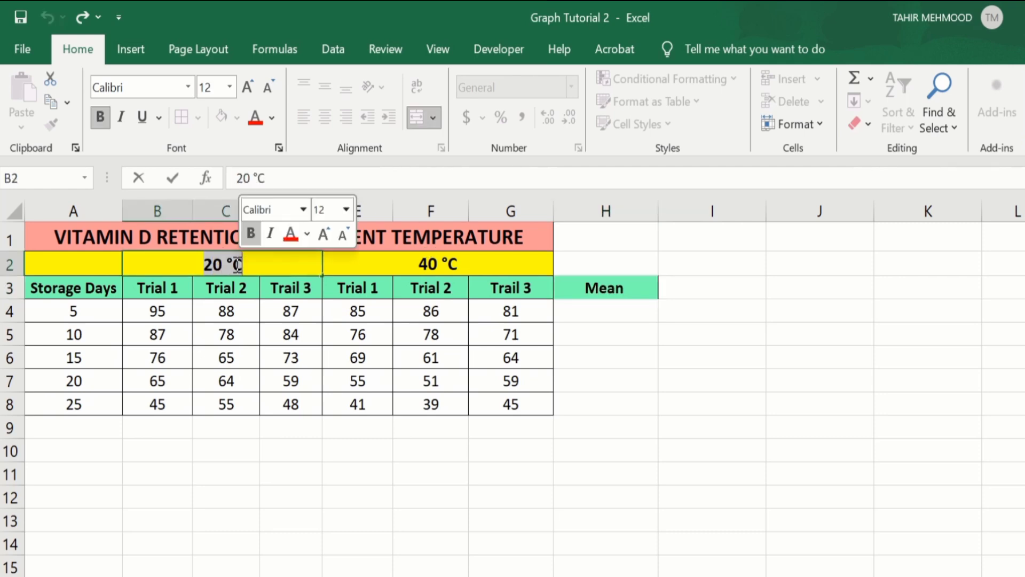
pyautogui.rightClick(238, 264)
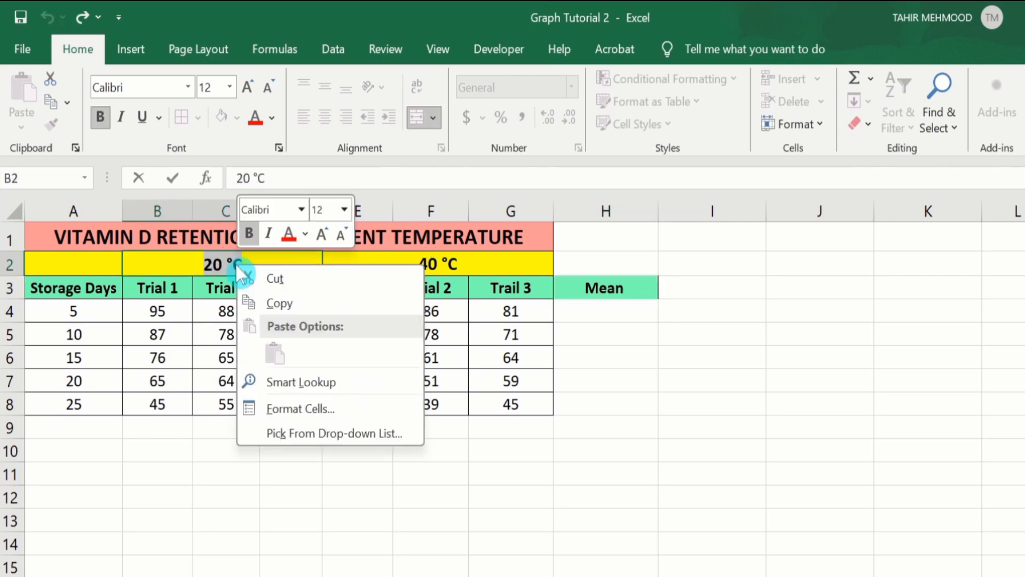
pyautogui.click(276, 303)
pyautogui.click(636, 292)
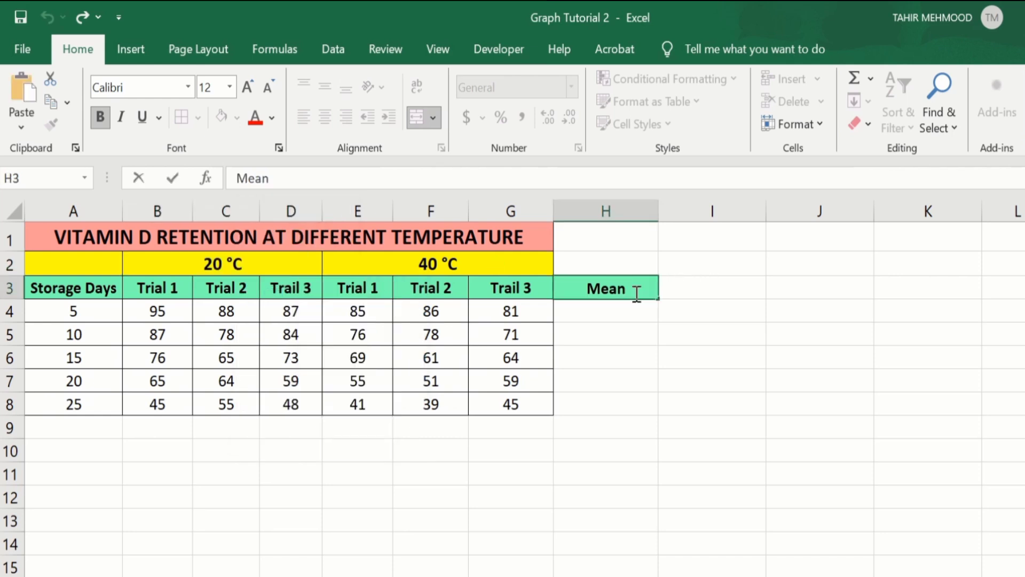
pyautogui.doubleClick(637, 294)
pyautogui.hotkey('ctrl', 'v')
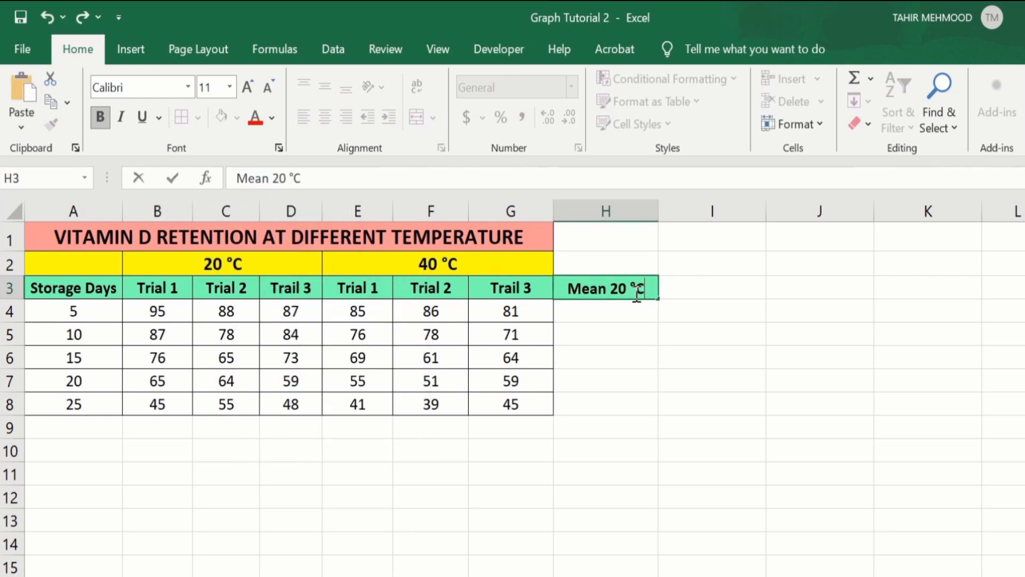
pyautogui.click(624, 325)
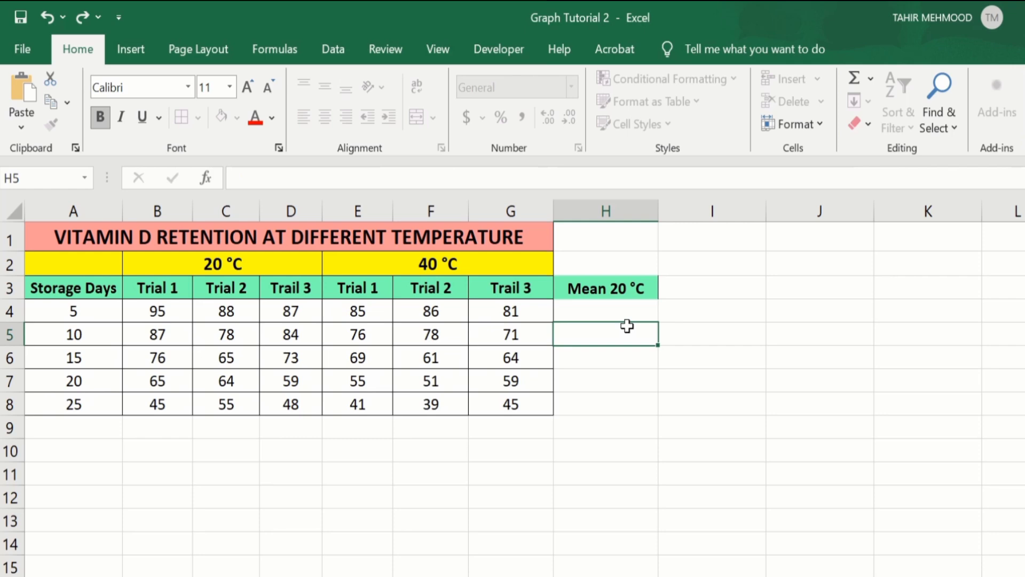
# Step: Copy the H3 heading into I3 and change it to "Mean 40 °C"
pyautogui.click(622, 291)
pyautogui.rightClick(623, 294)
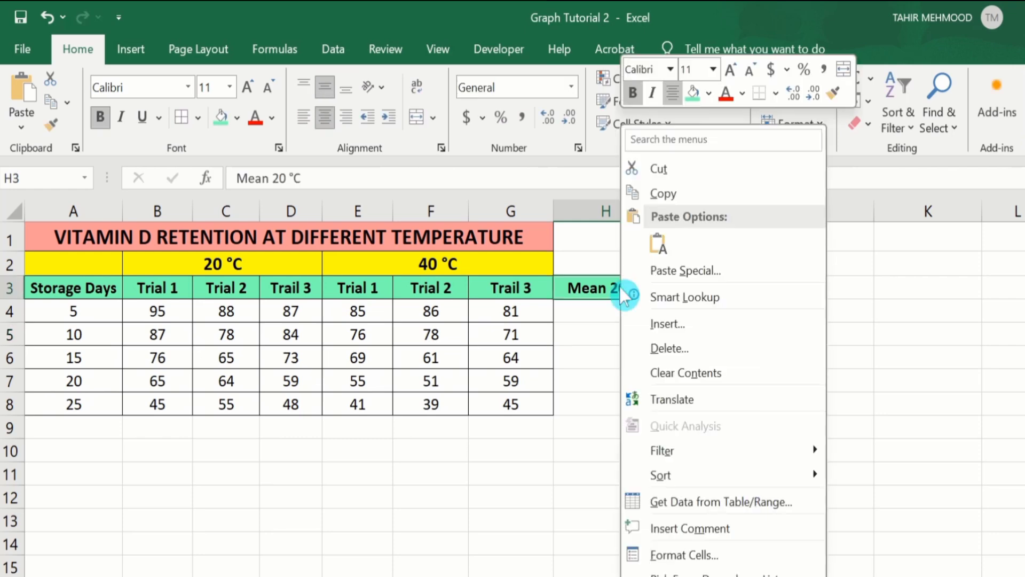
pyautogui.click(667, 193)
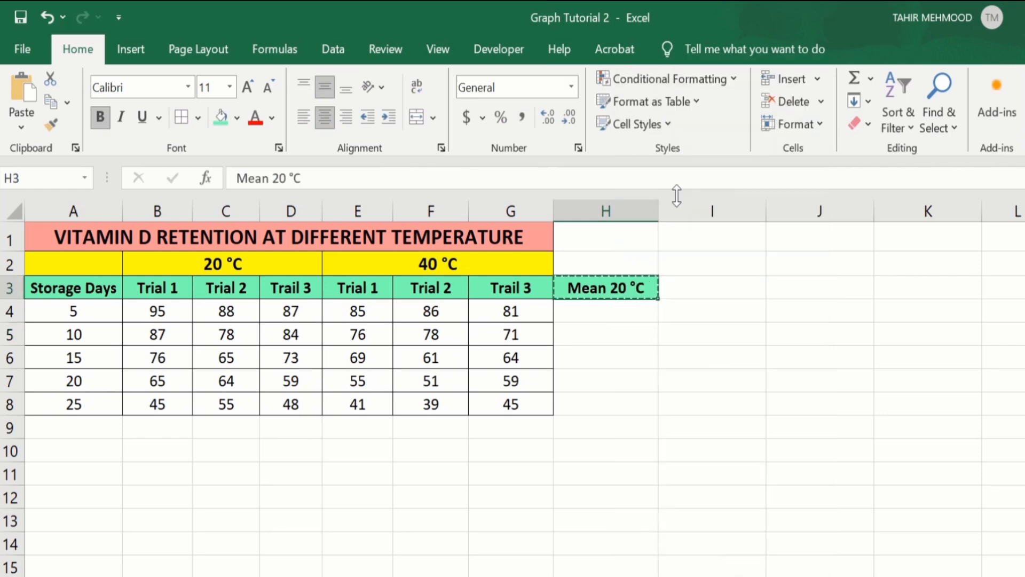
pyautogui.click(699, 289)
pyautogui.hotkey('ctrl', 'v')
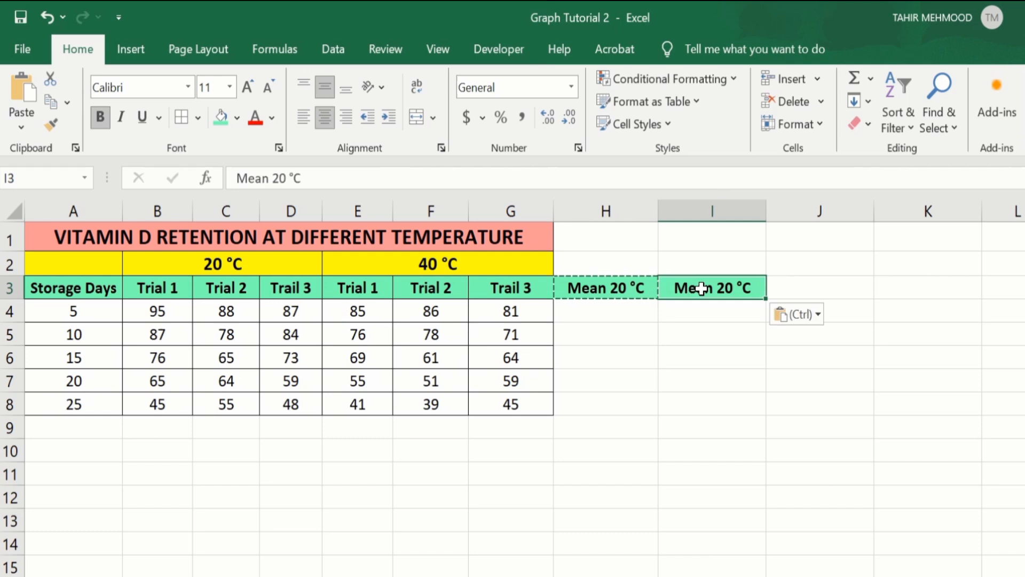
pyautogui.doubleClick(729, 289)
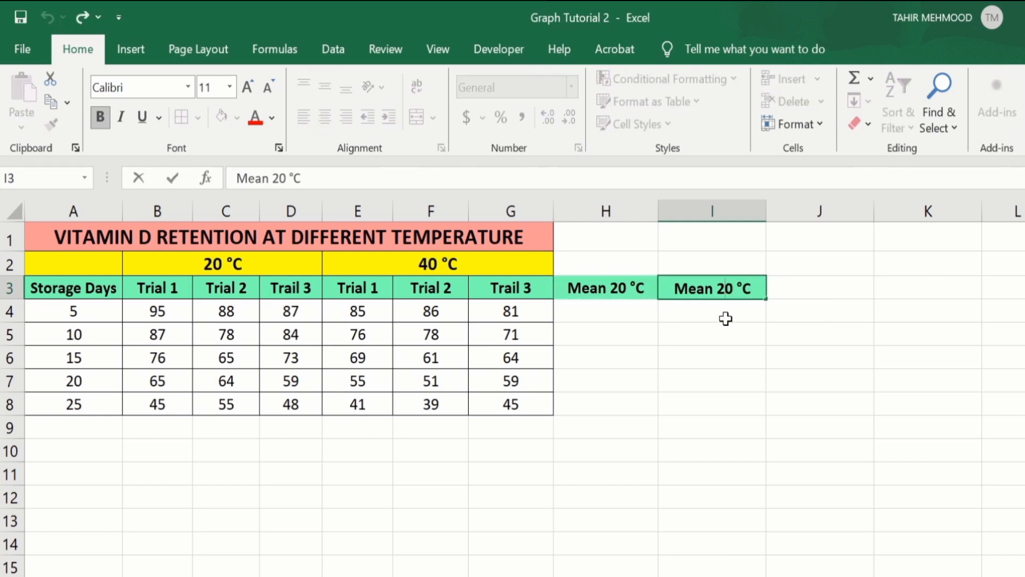
pyautogui.press('BackSpace')
pyautogui.write('4')
pyautogui.click(741, 311)
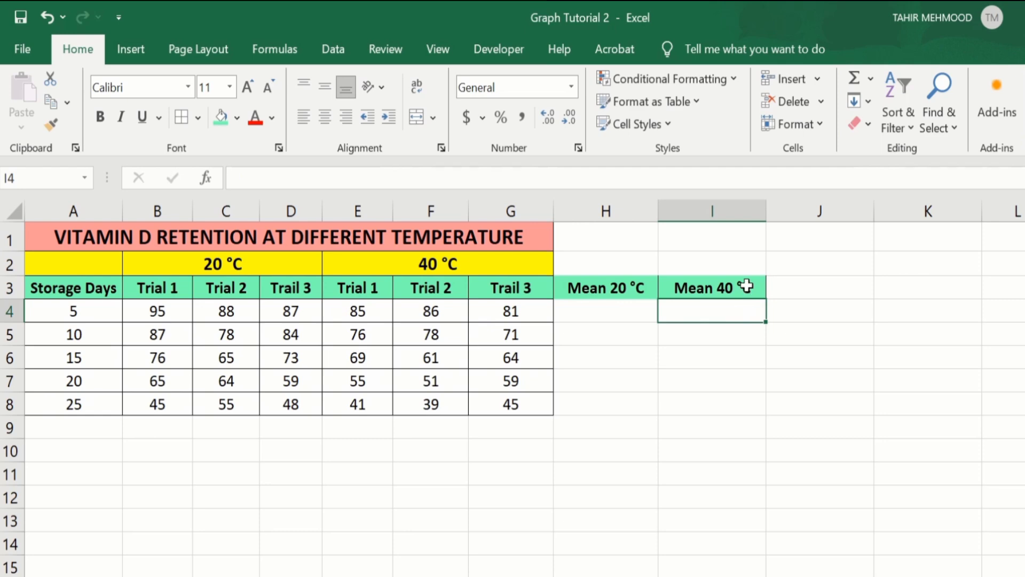
# Step: Copy the two mean headings in H3:I3 into cells J3:K3
pyautogui.click(746, 286)
pyautogui.moveTo(746, 286); pyautogui.dragTo(630, 283)
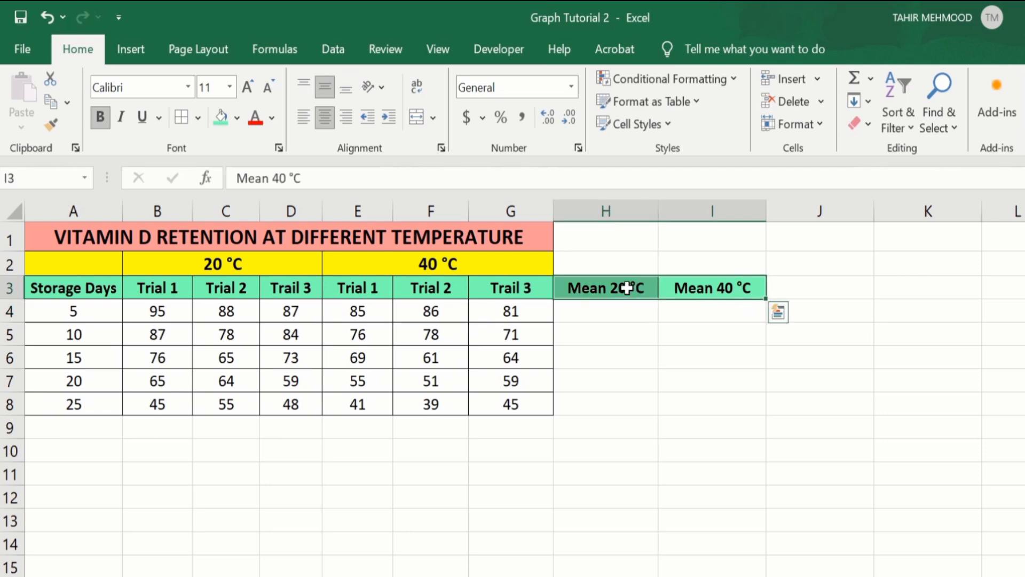
pyautogui.rightClick(632, 281)
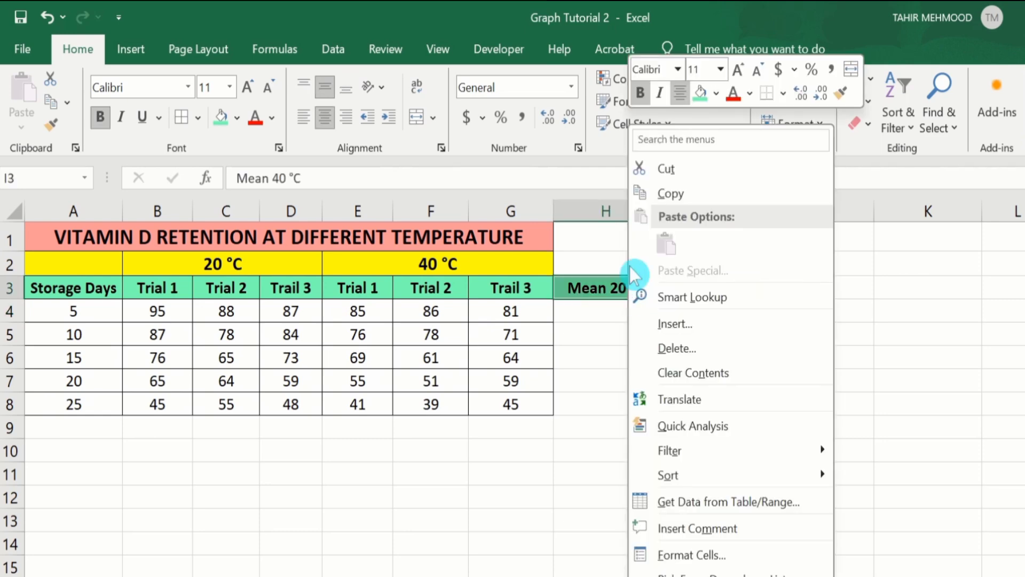
pyautogui.click(674, 196)
pyautogui.click(798, 286)
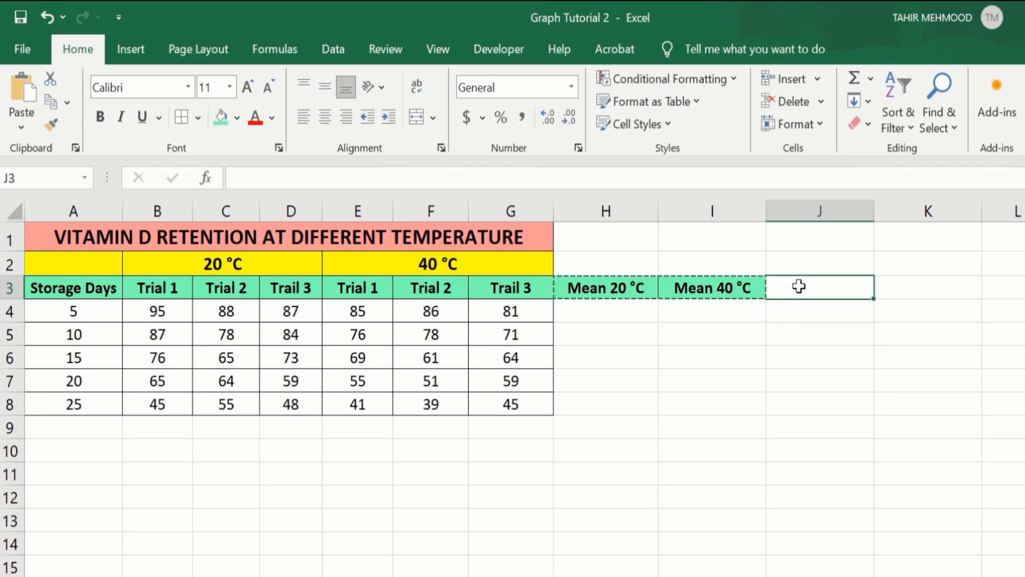
pyautogui.hotkey('ctrl', 'v')
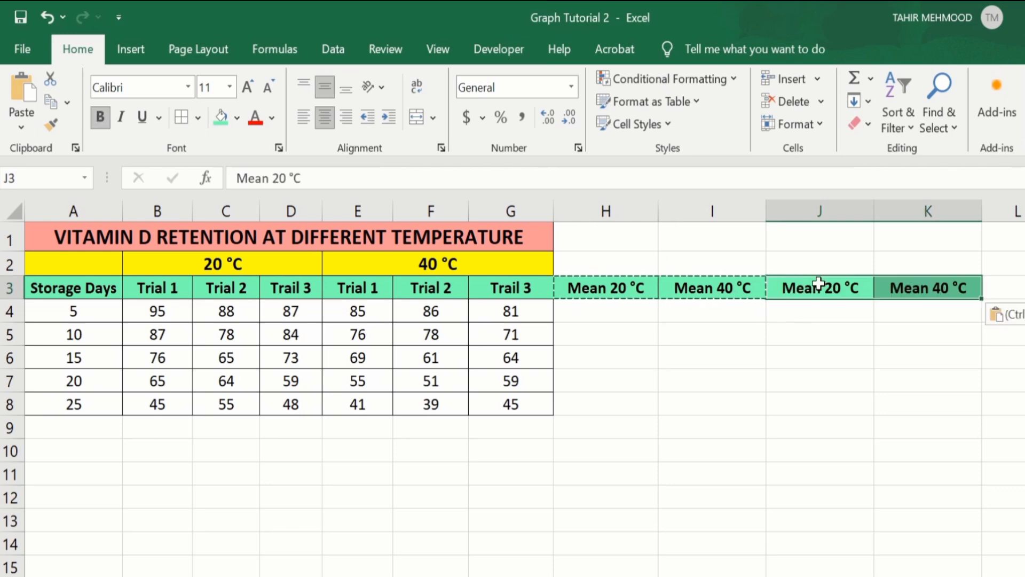
# Step: Change the heading in J3 to "Stdev 20 °C"
pyautogui.doubleClick(819, 283)
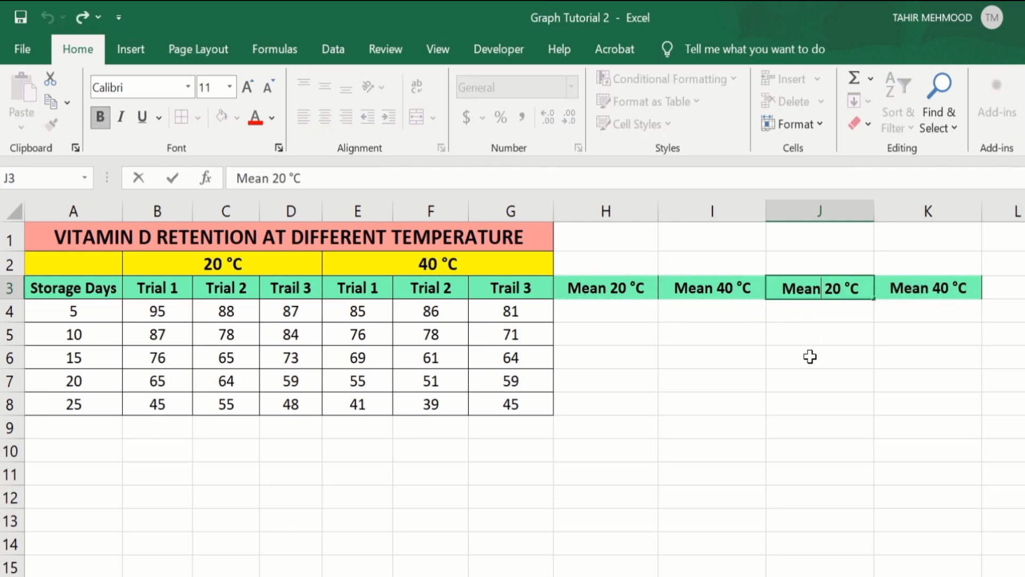
pyautogui.press('BackSpace')
pyautogui.press('BackSpace')
pyautogui.press('BackSpace')
pyautogui.press('BackSpace')
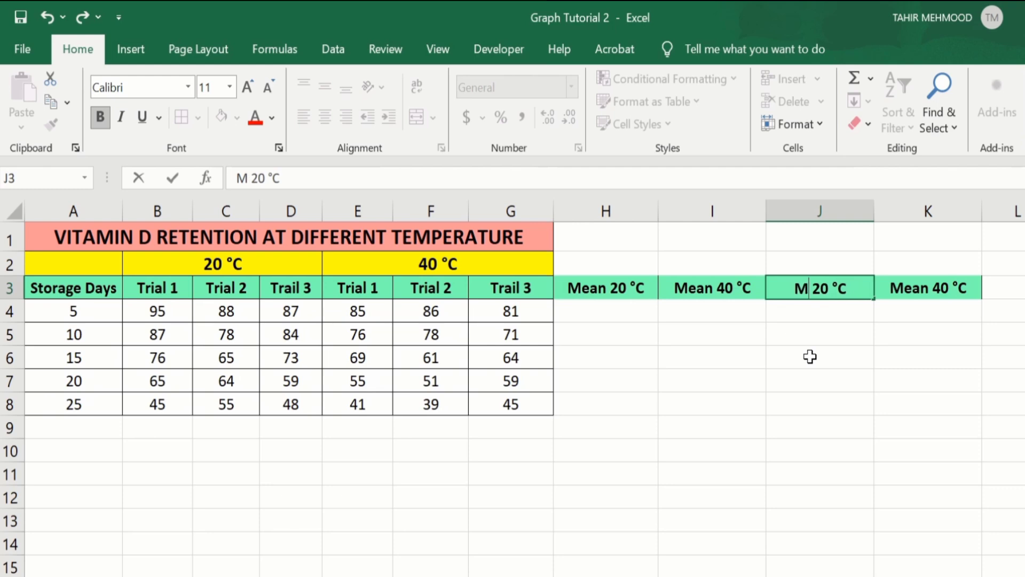
pyautogui.write('S')
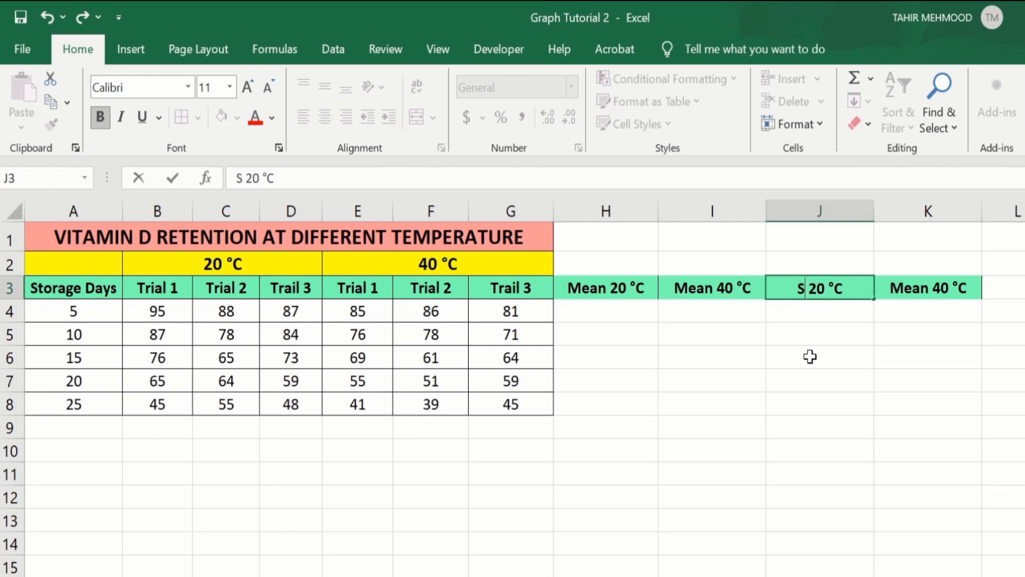
pyautogui.write('tdev')
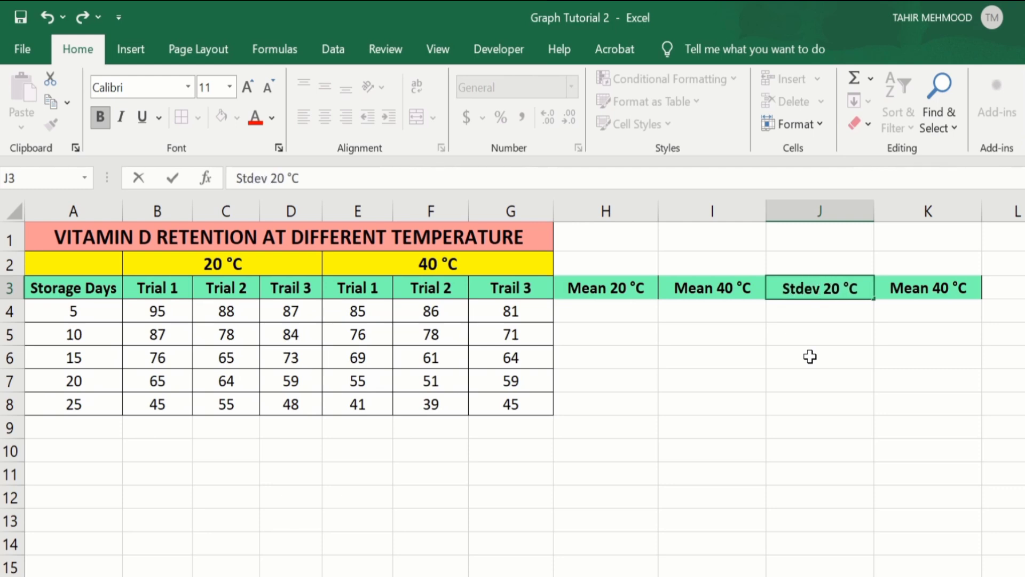
# Step: Change the heading in K3 to "Stdev 40 °C"
pyautogui.doubleClick(920, 290)
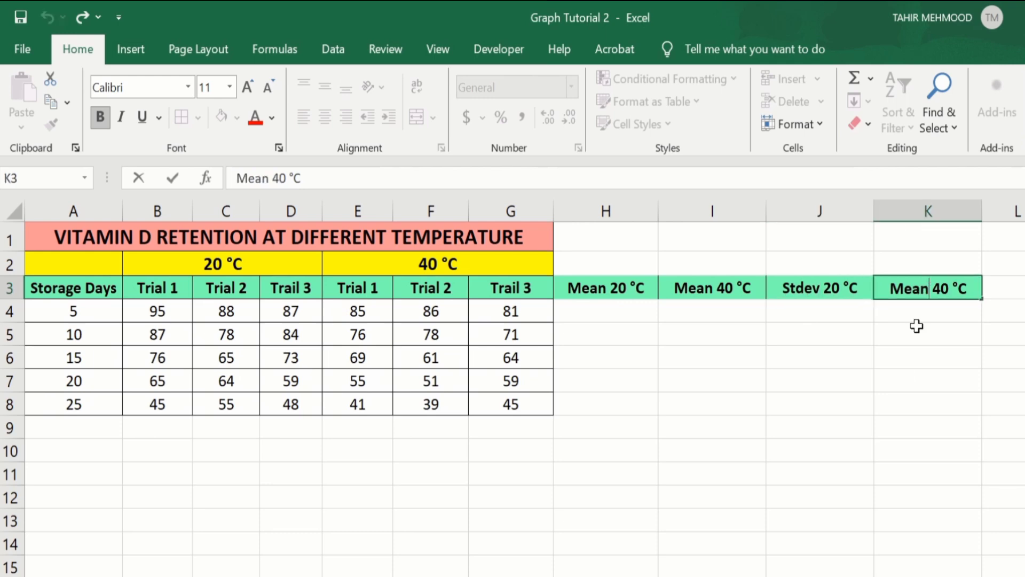
pyautogui.press('BackSpace')
pyautogui.press('BackSpace')
pyautogui.press('BackSpace')
pyautogui.press('BackSpace')
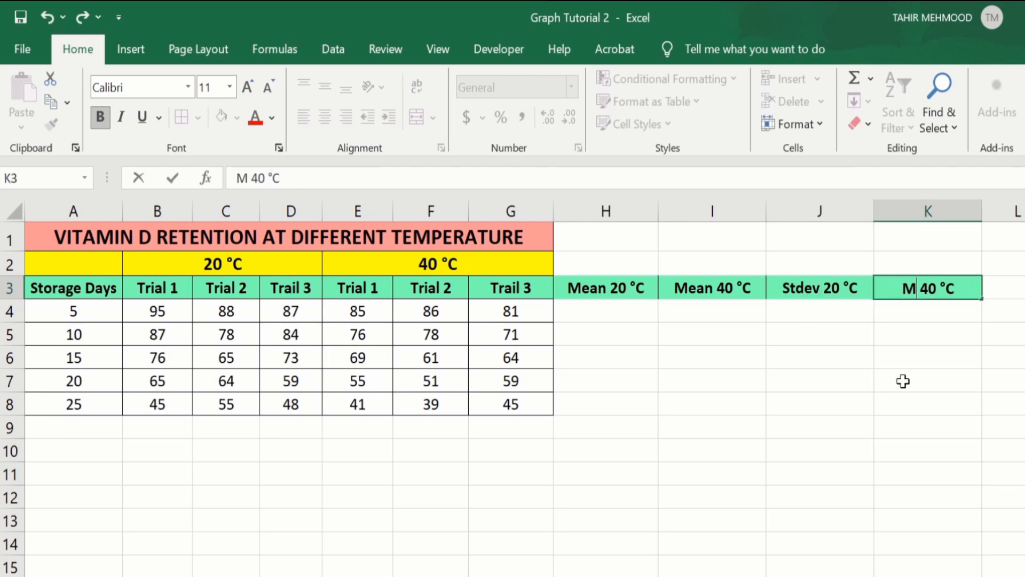
pyautogui.write('Stdev')
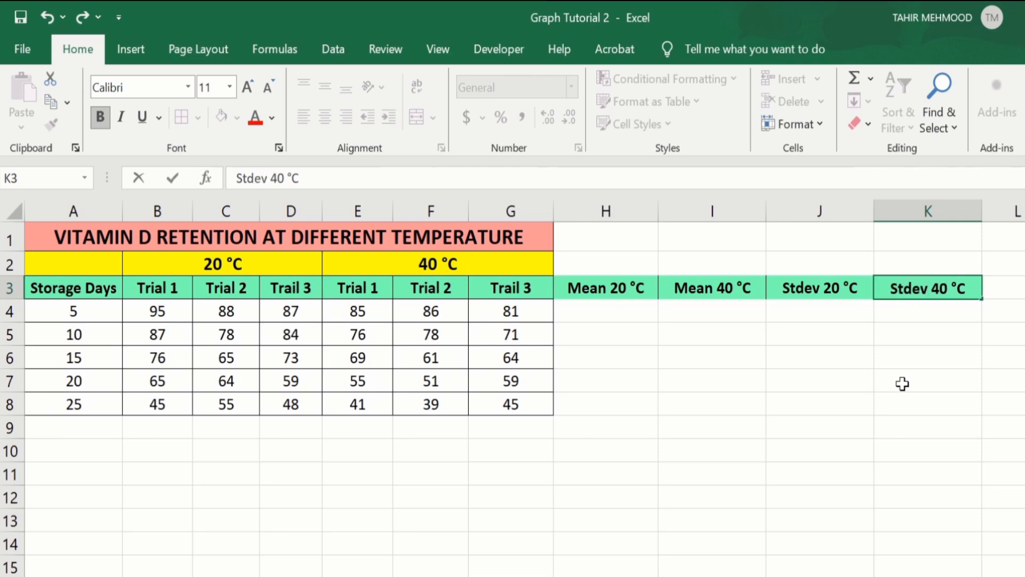
pyautogui.click(893, 433)
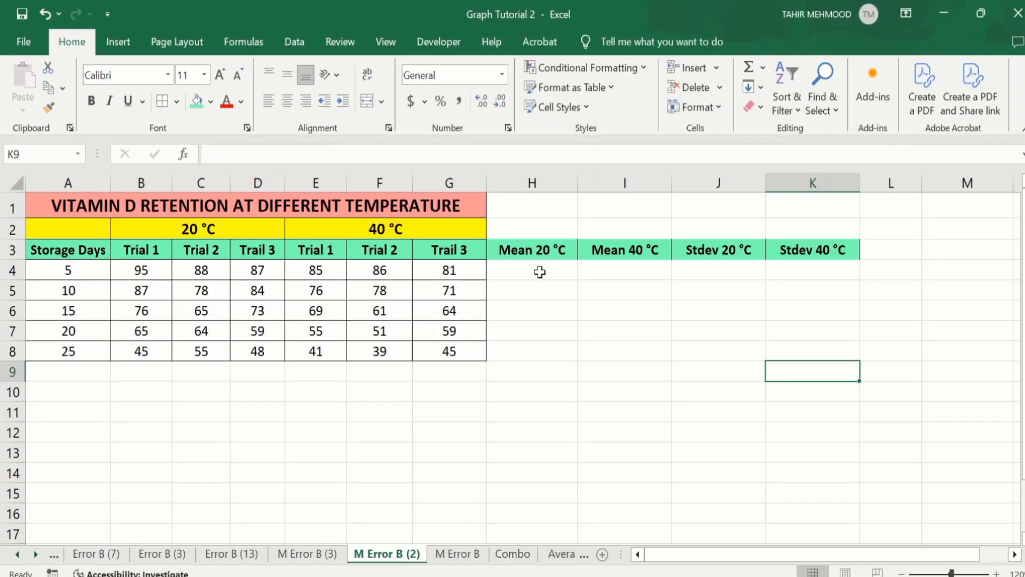
# Step: Calculate the 20 °C mean for storage day 5 in H4 with =AVERAGE(B4:D4)
pyautogui.click(539, 272)
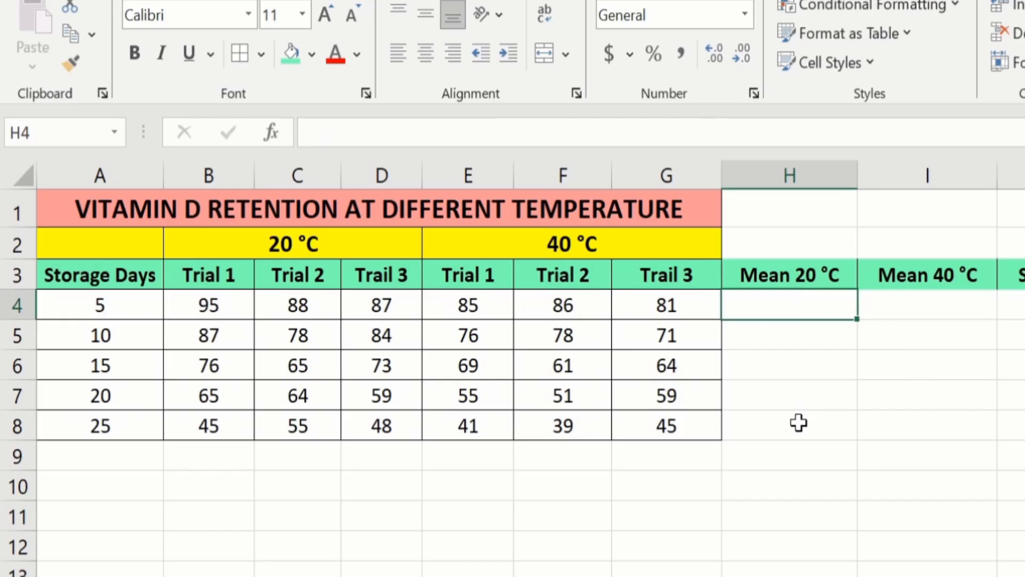
pyautogui.write('=')
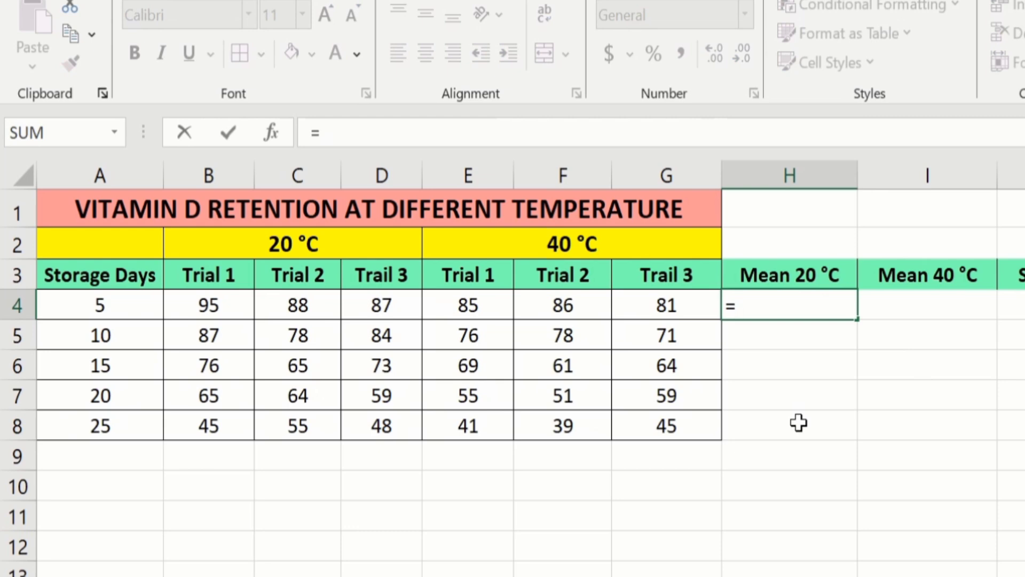
pyautogui.write('avera')
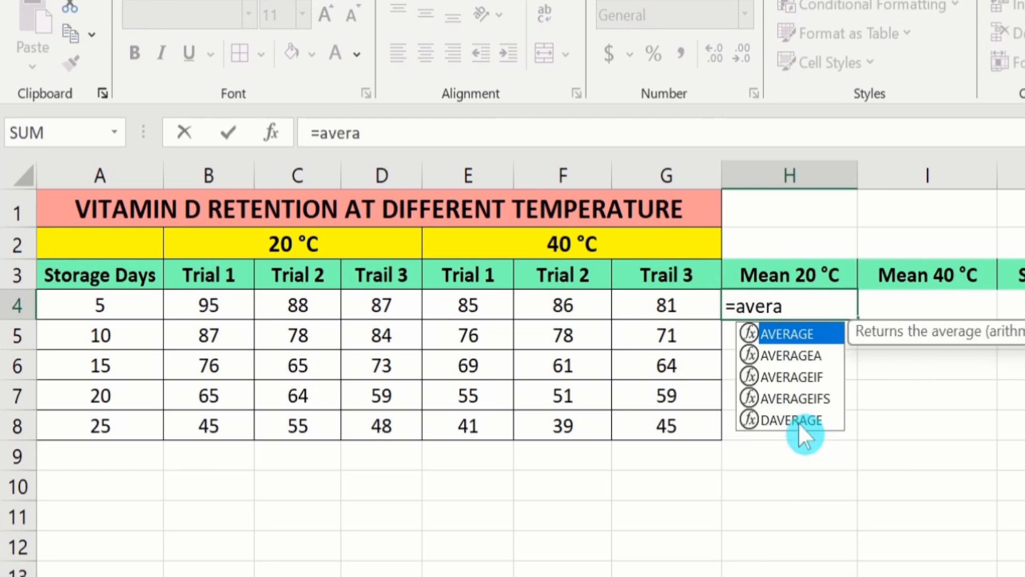
pyautogui.doubleClick(790, 333)
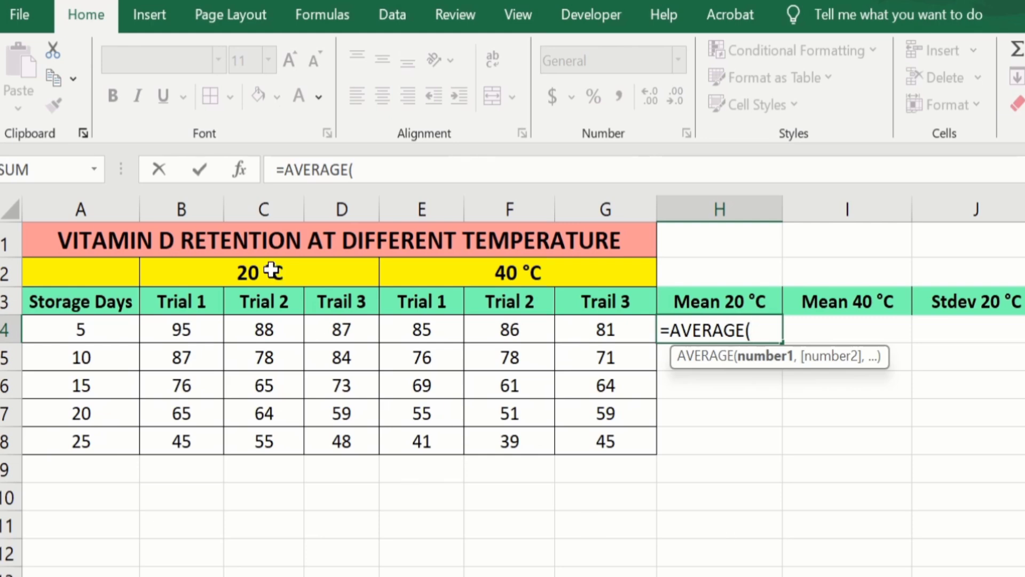
pyautogui.click(191, 330)
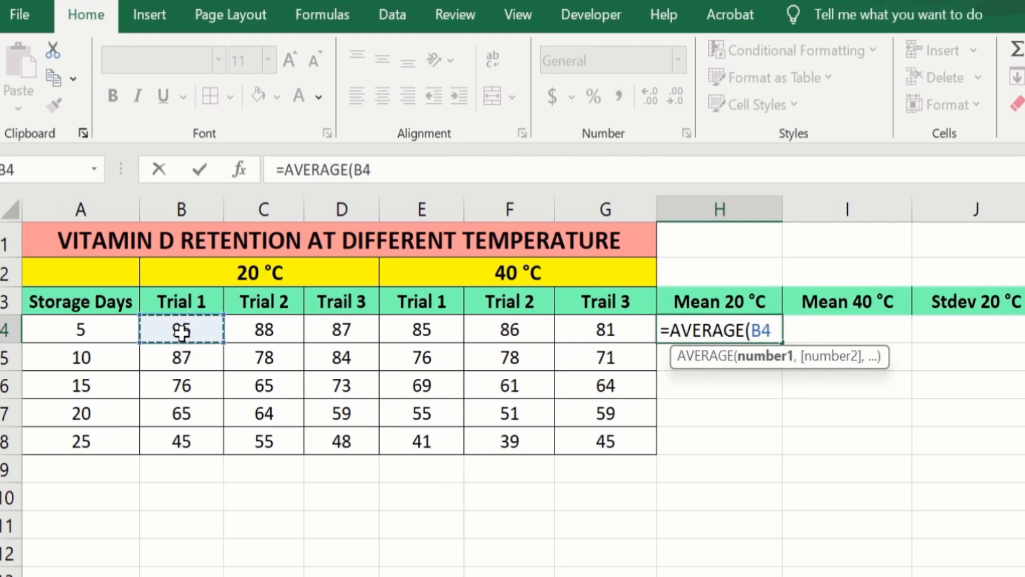
pyautogui.moveTo(191, 330); pyautogui.dragTo(331, 331)
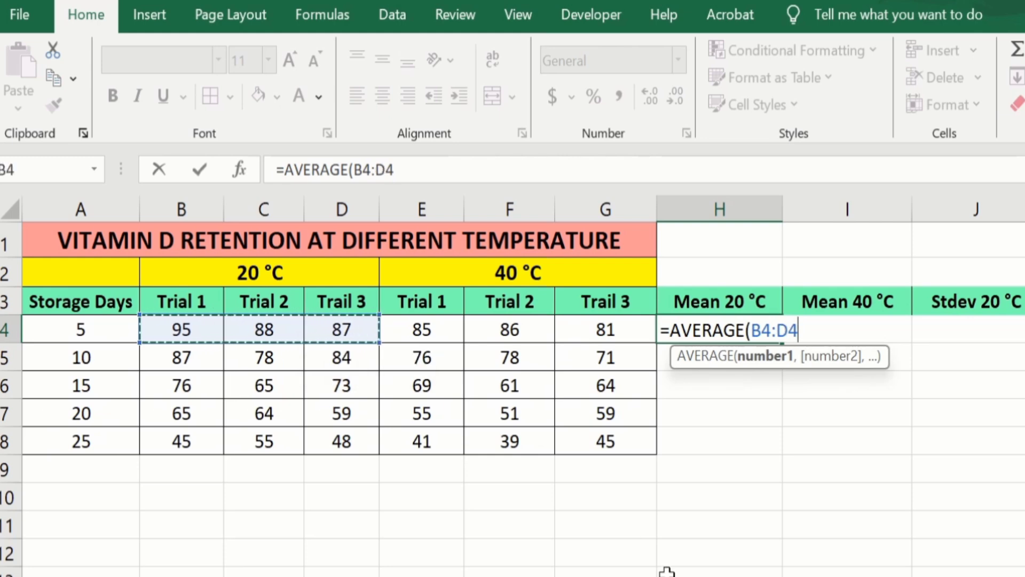
pyautogui.write(')')
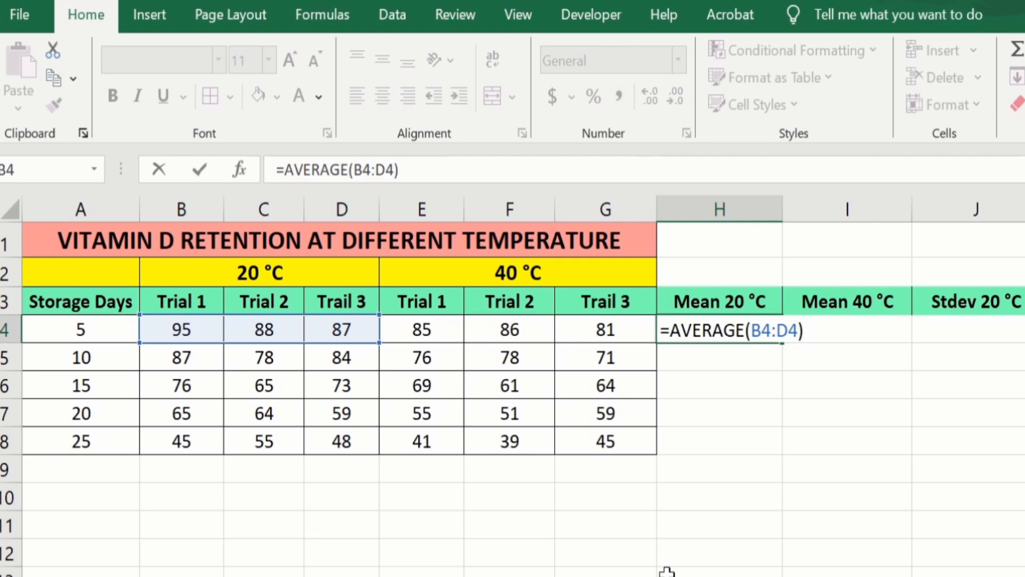
pyautogui.press('Return')
pyautogui.click(727, 332)
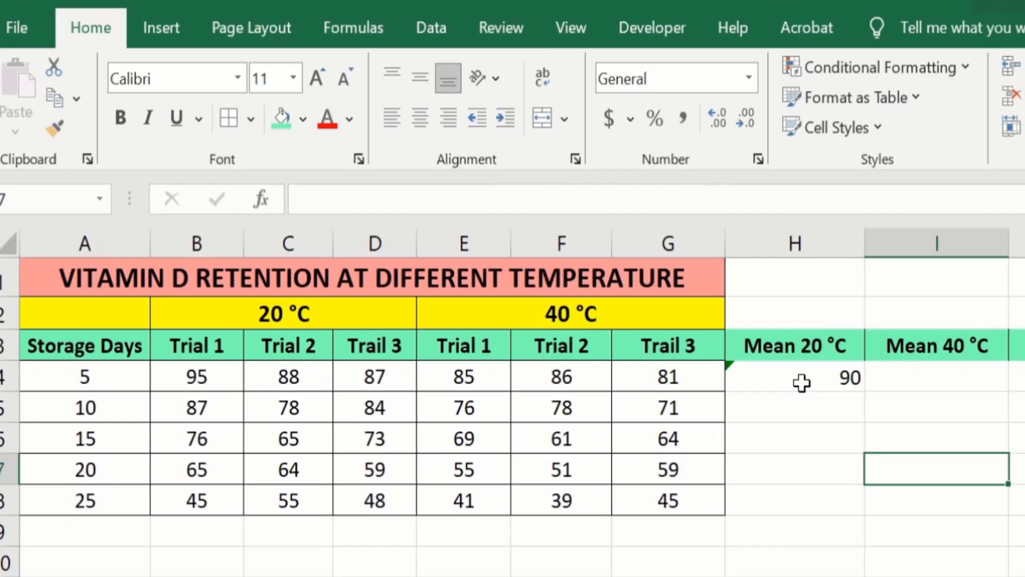
# Step: Fill the 20 °C mean formula in H4 down through H8 for the remaining storage days
pyautogui.click(801, 382)
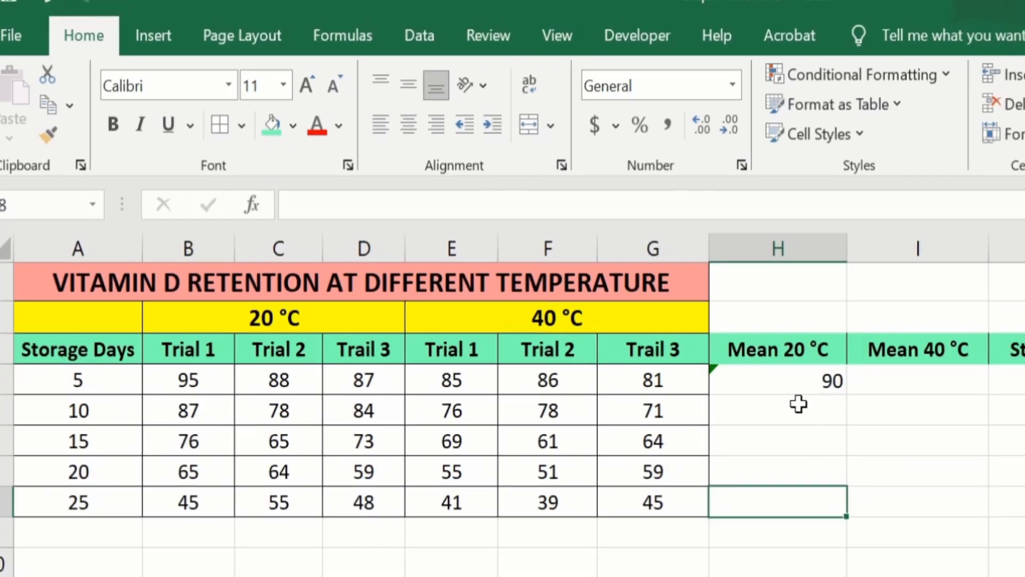
pyautogui.click(793, 381)
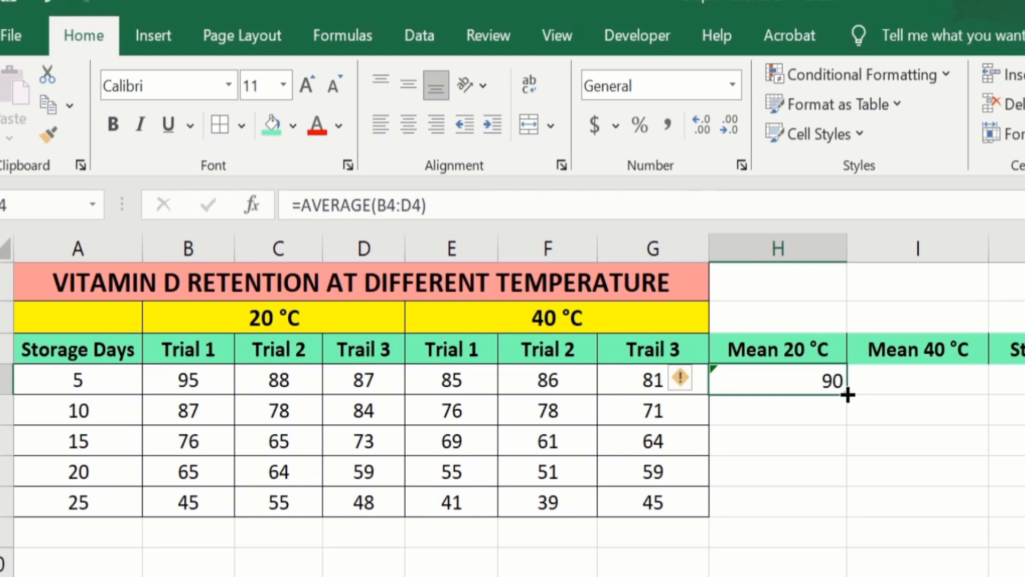
pyautogui.moveTo(847, 394); pyautogui.dragTo(846, 513)
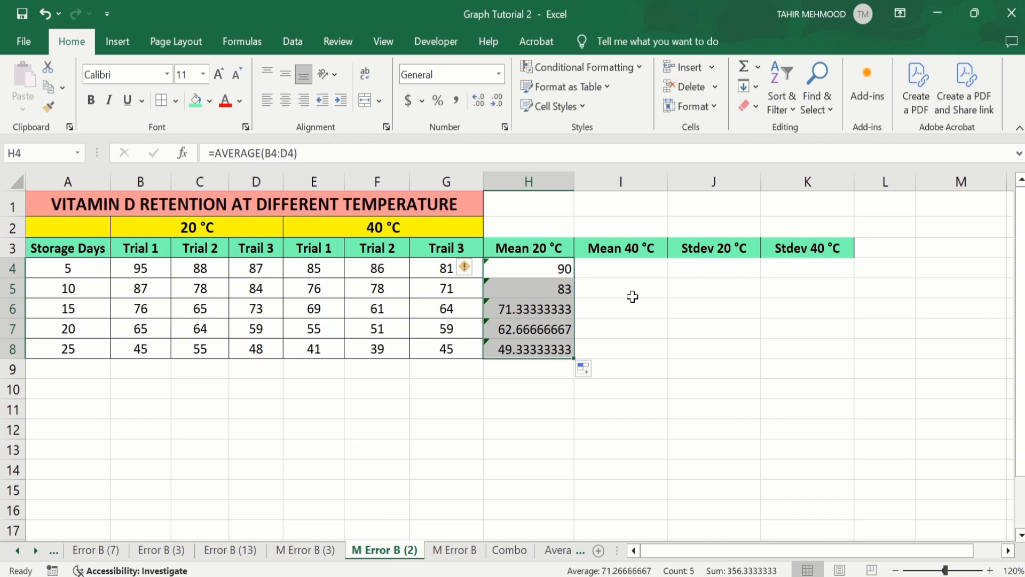
pyautogui.click(644, 434)
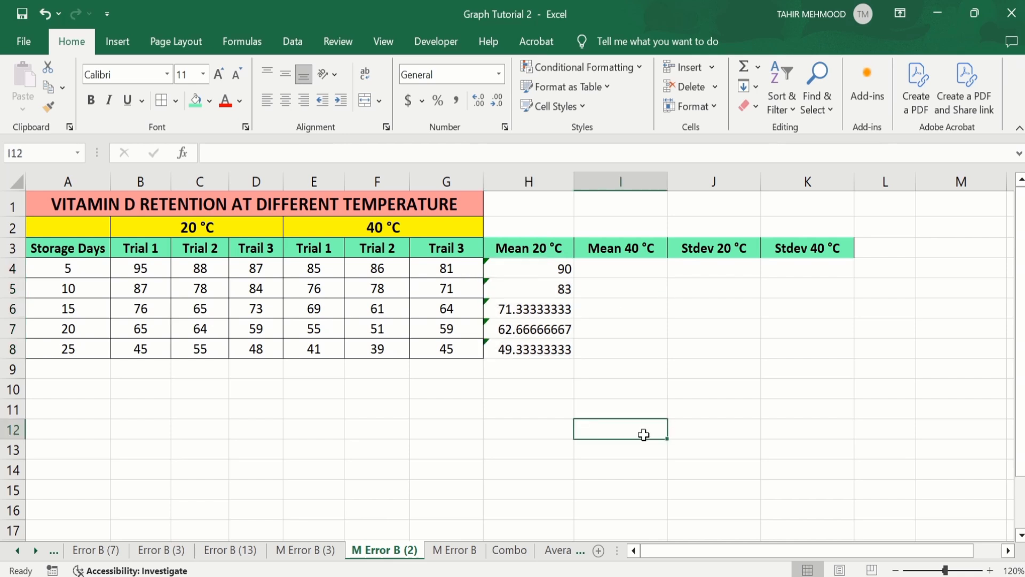
# Step: Calculate the 40 °C mean in I4 with =AVERAGE(E4:G4) and fill the formula down through I8
pyautogui.click(626, 268)
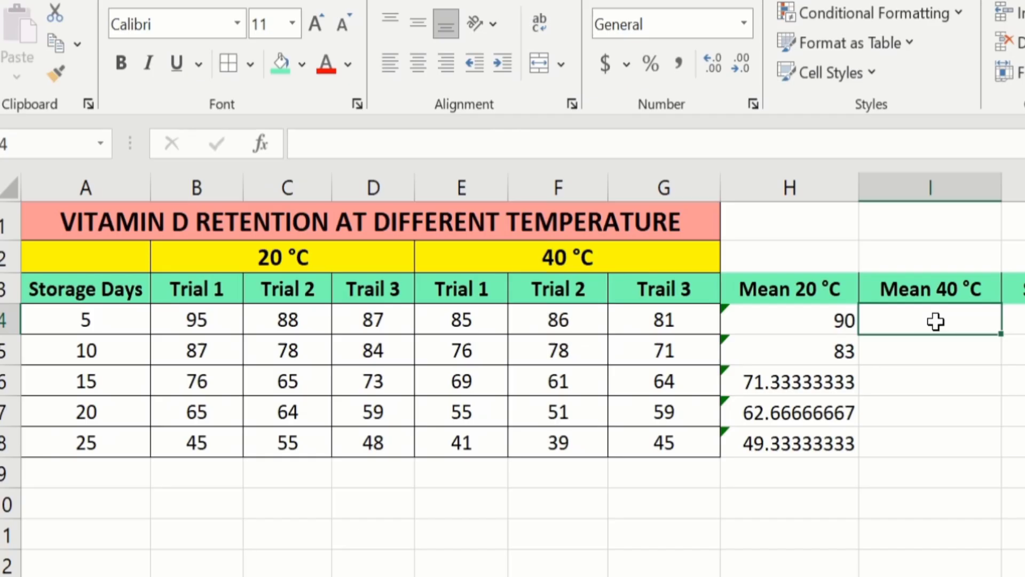
pyautogui.write('=')
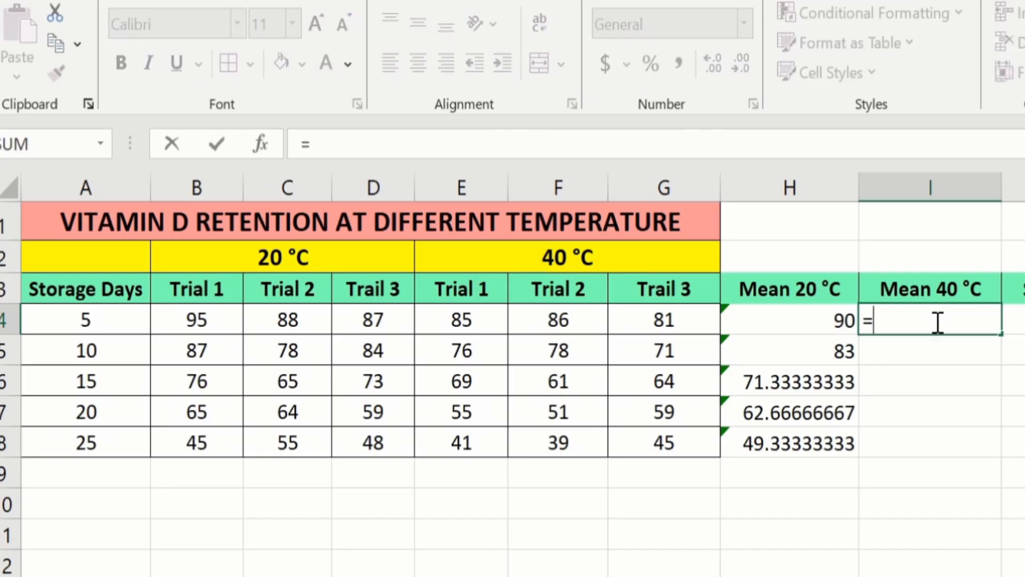
pyautogui.write('aver')
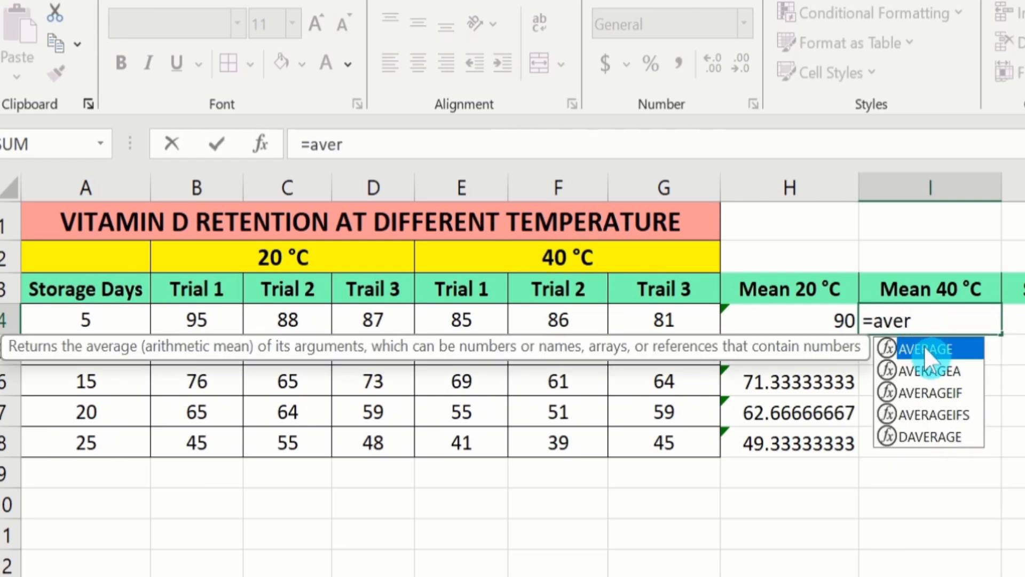
pyautogui.doubleClick(925, 350)
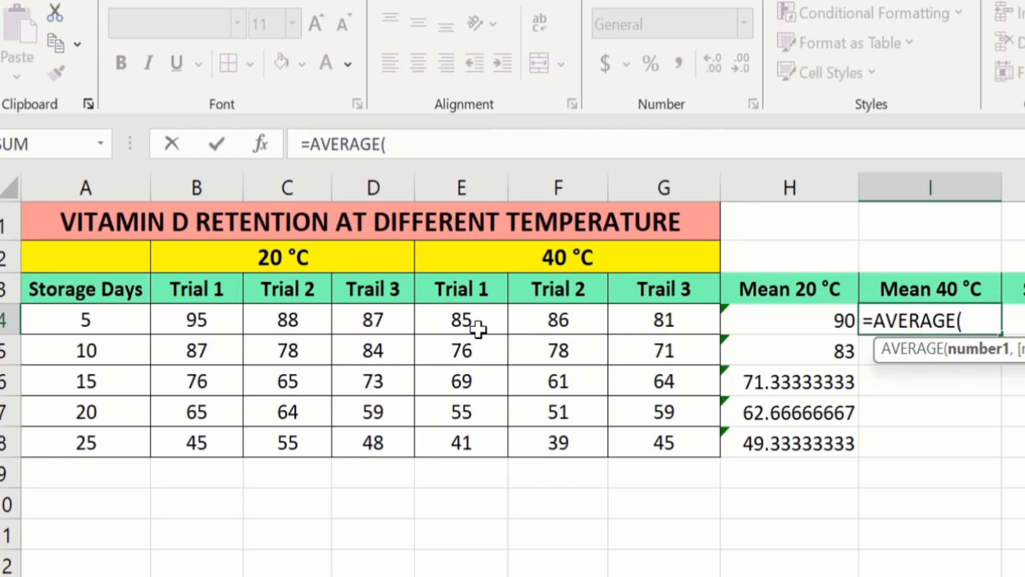
pyautogui.moveTo(467, 320); pyautogui.dragTo(630, 321)
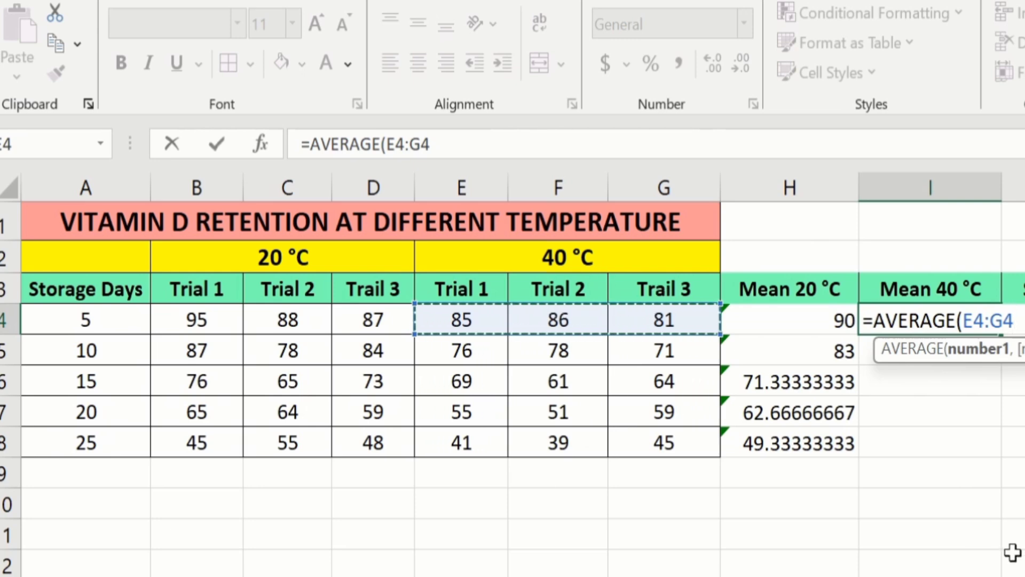
pyautogui.write(')')
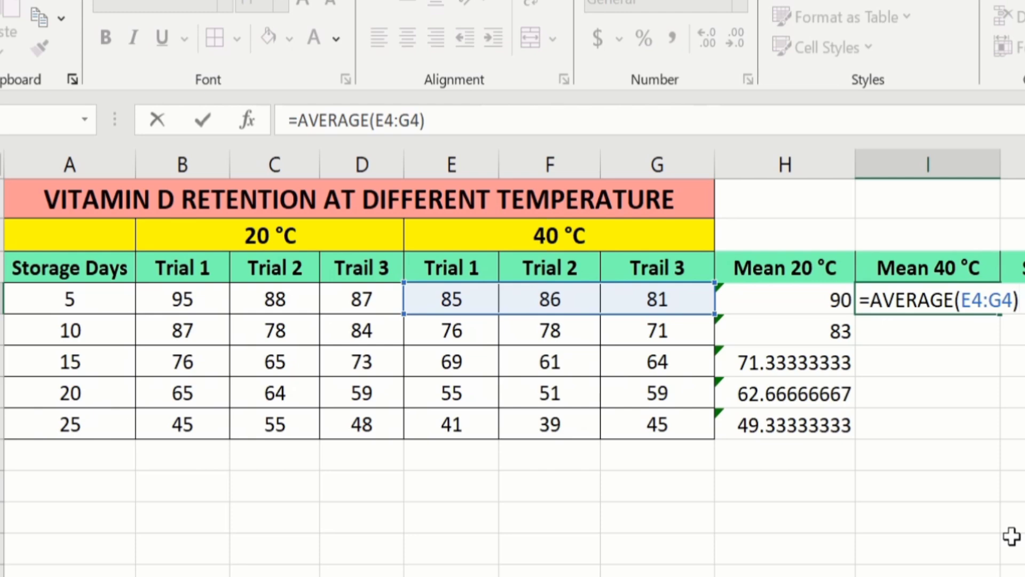
pyautogui.press('Return')
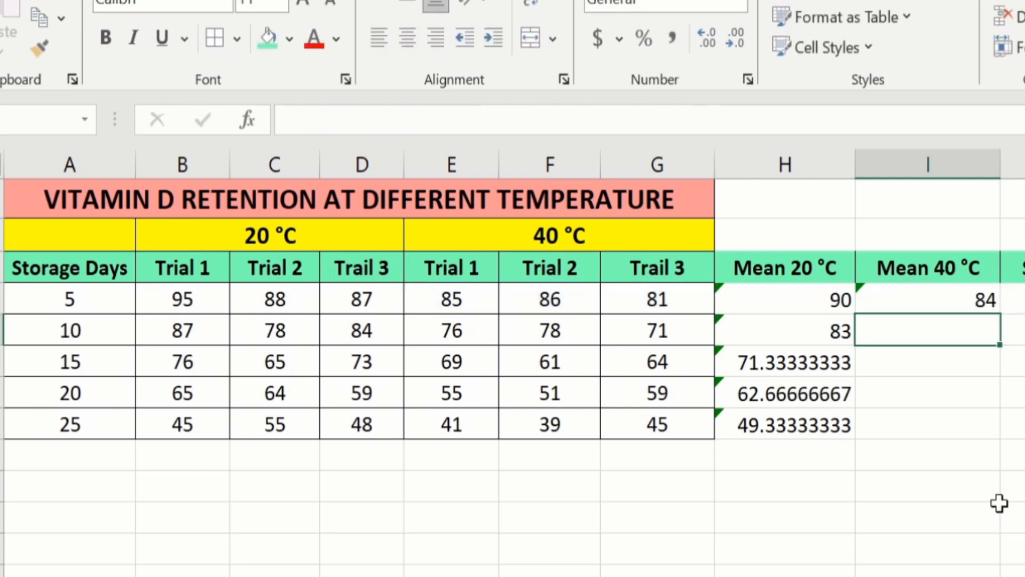
pyautogui.click(930, 301)
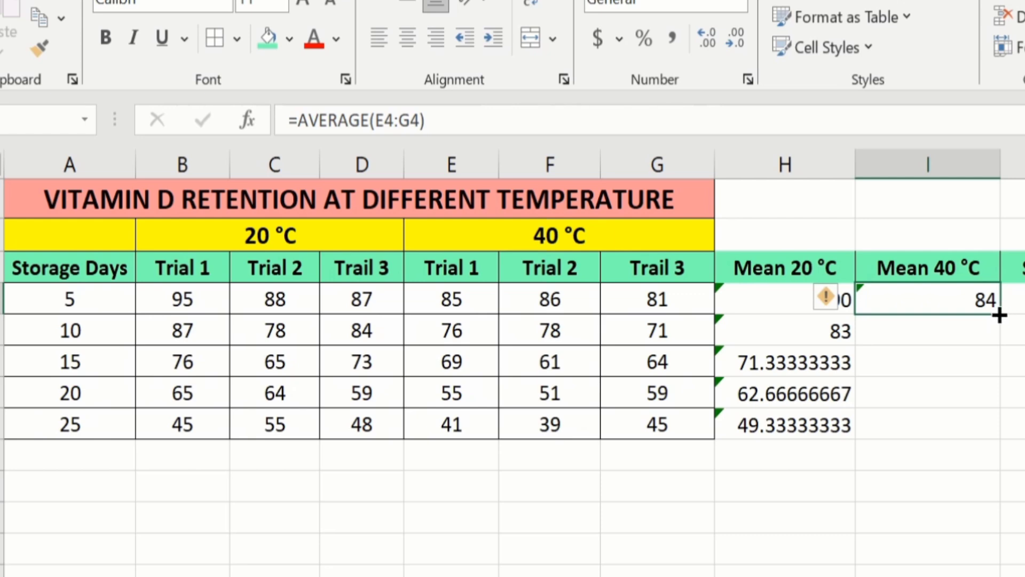
pyautogui.moveTo(999, 315); pyautogui.dragTo(994, 427)
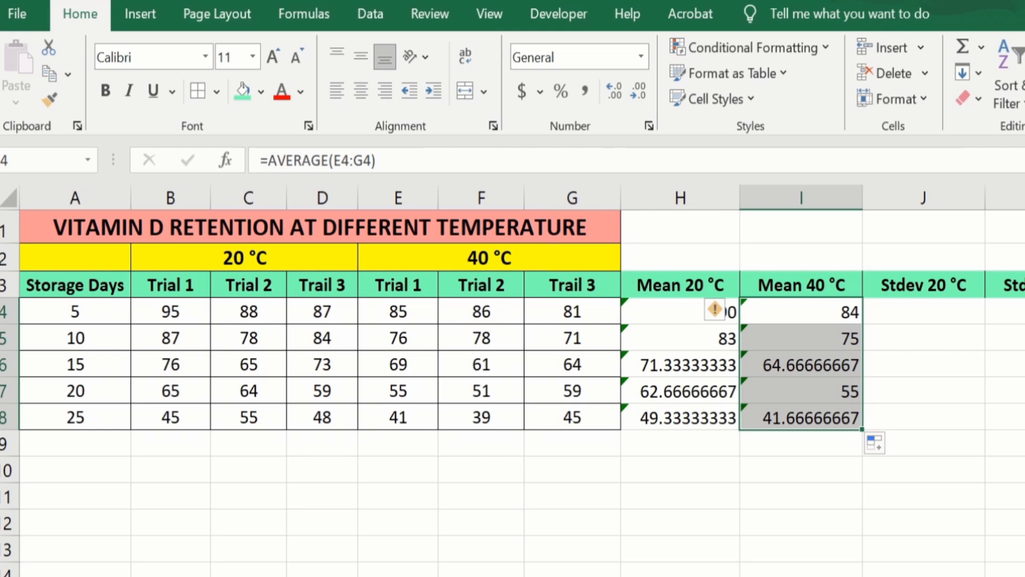
# Step: Calculate the 20 °C standard deviation in J4 with =STDEV(B4:D4) and fill the formula down through J8
pyautogui.click(921, 313)
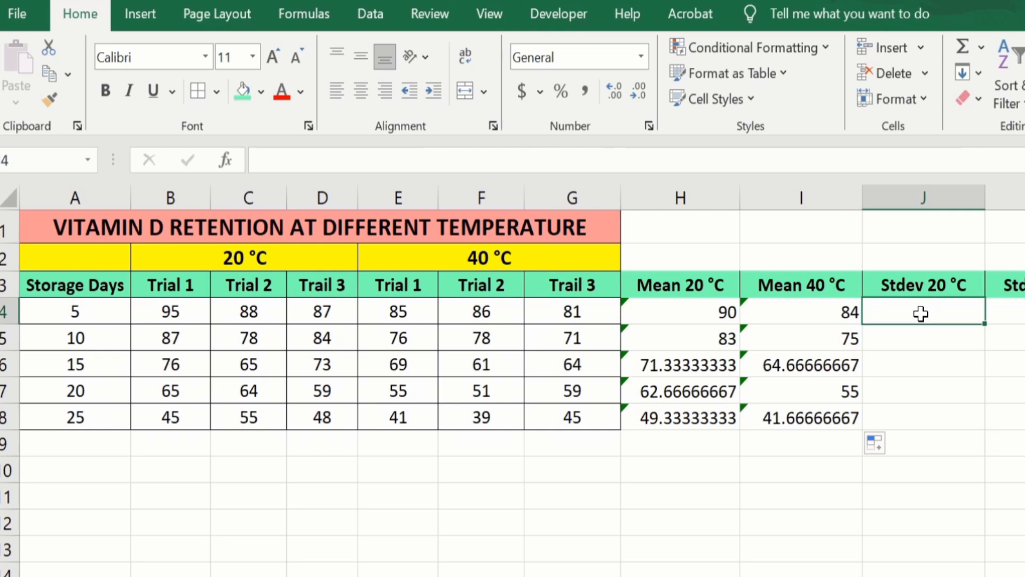
pyautogui.write('=')
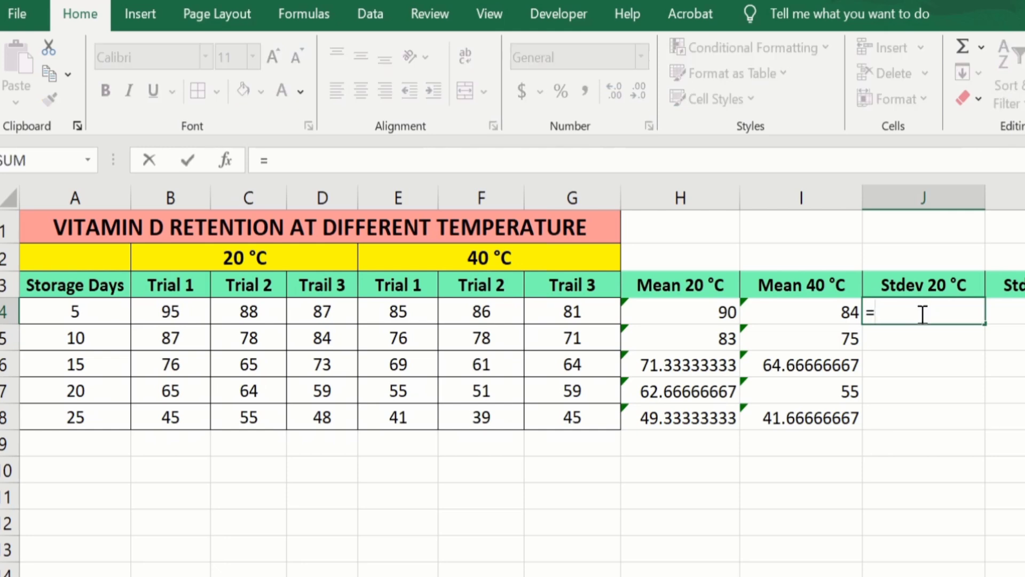
pyautogui.write('stde')
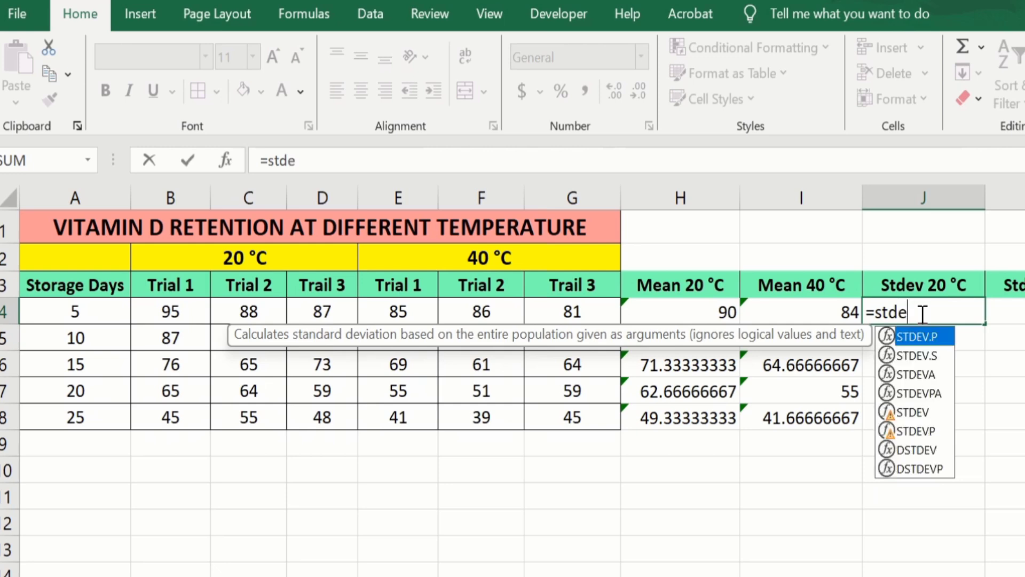
pyautogui.write('v')
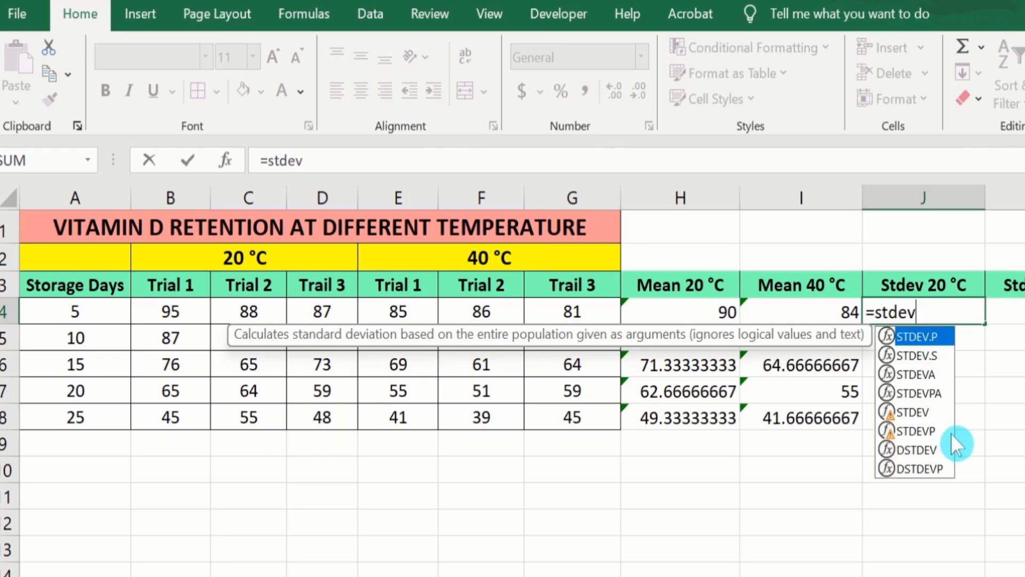
pyautogui.doubleClick(916, 411)
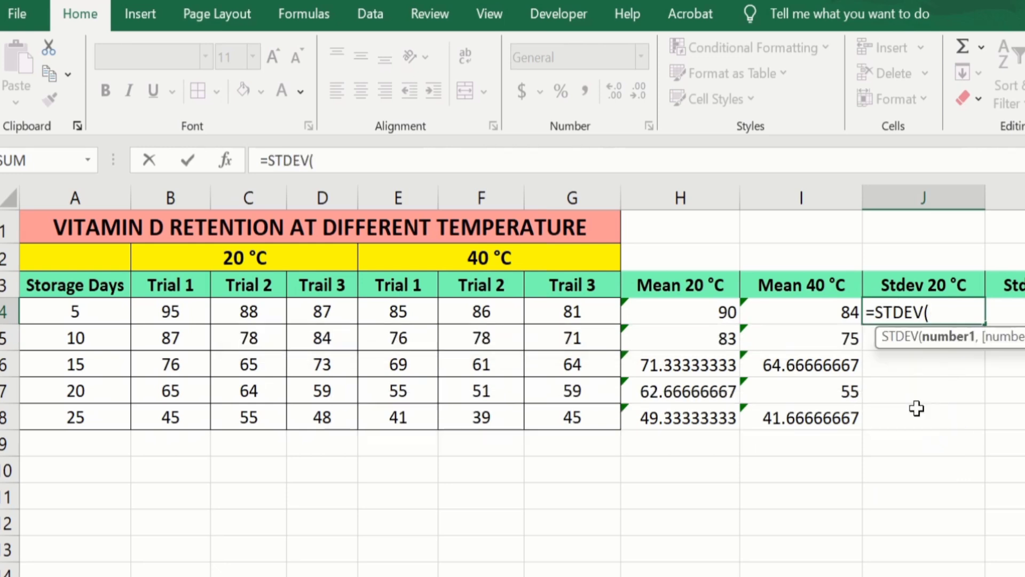
pyautogui.click(173, 315)
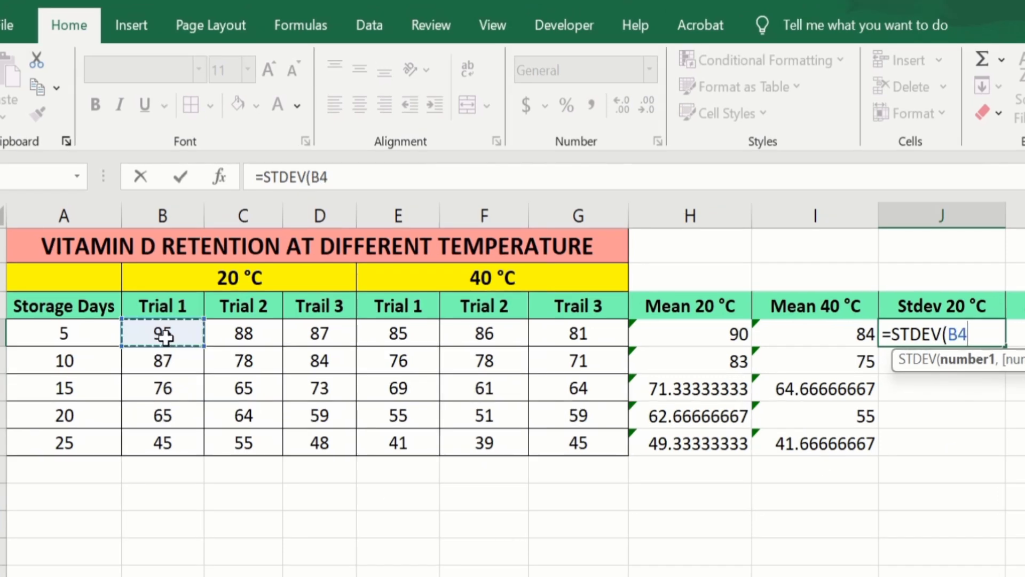
pyautogui.moveTo(164, 336); pyautogui.dragTo(297, 333)
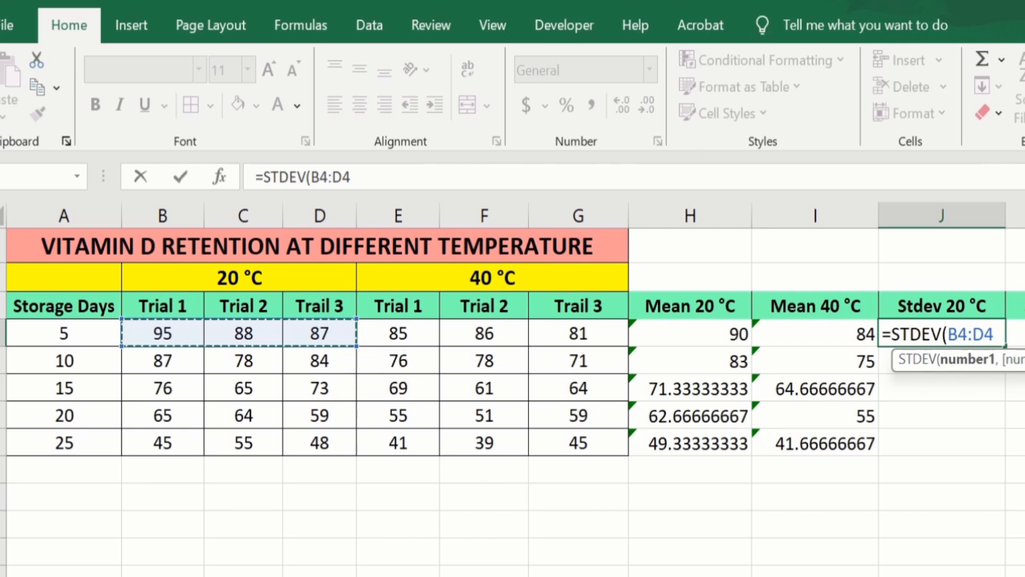
pyautogui.write(')')
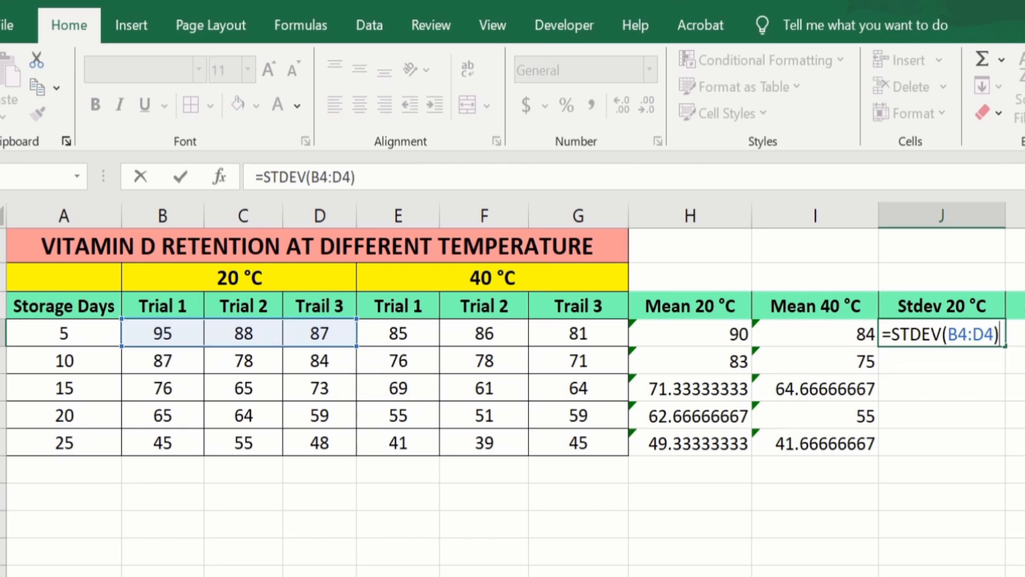
pyautogui.press('Return')
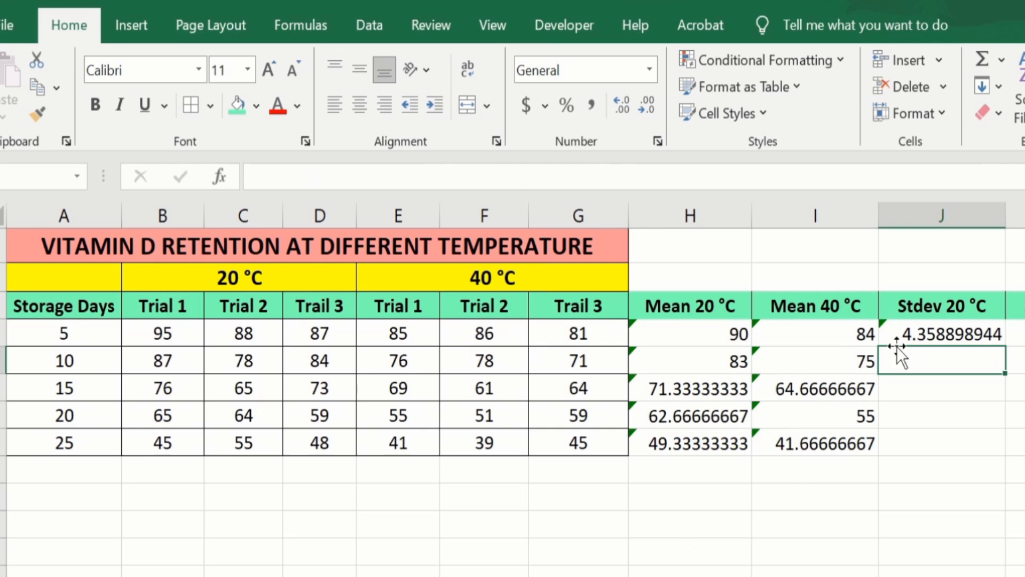
pyautogui.click(944, 337)
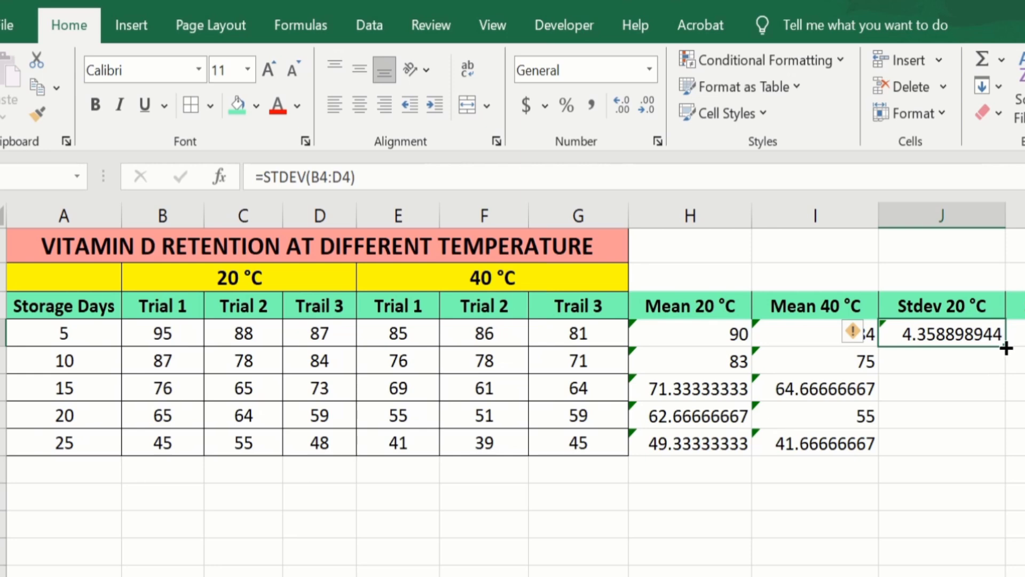
pyautogui.moveTo(1006, 348); pyautogui.dragTo(1002, 452)
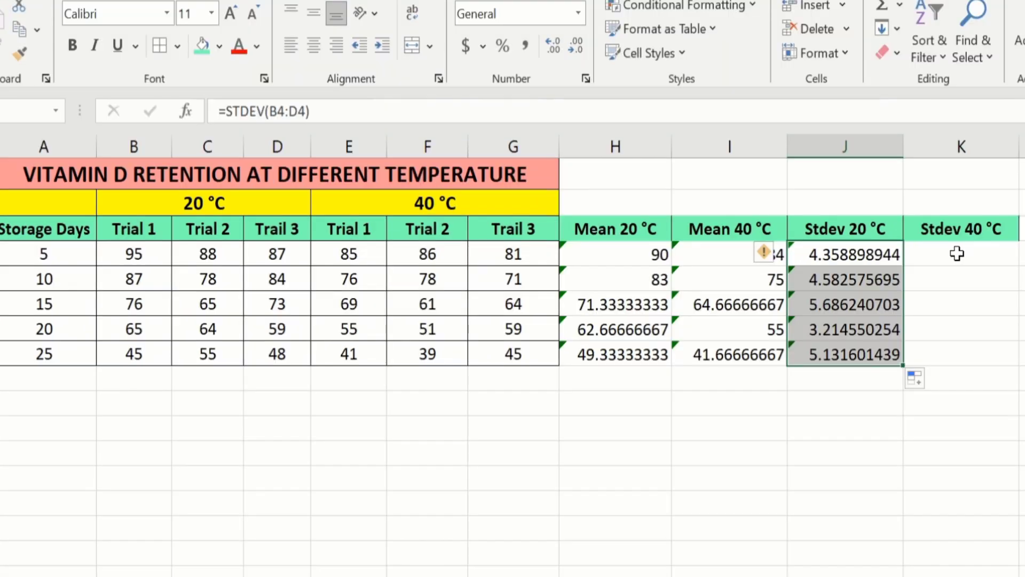
# Step: Calculate the 40 °C standard deviation in K4 with =STDEV(E4:G4) and fill the formula down through K8
pyautogui.click(957, 254)
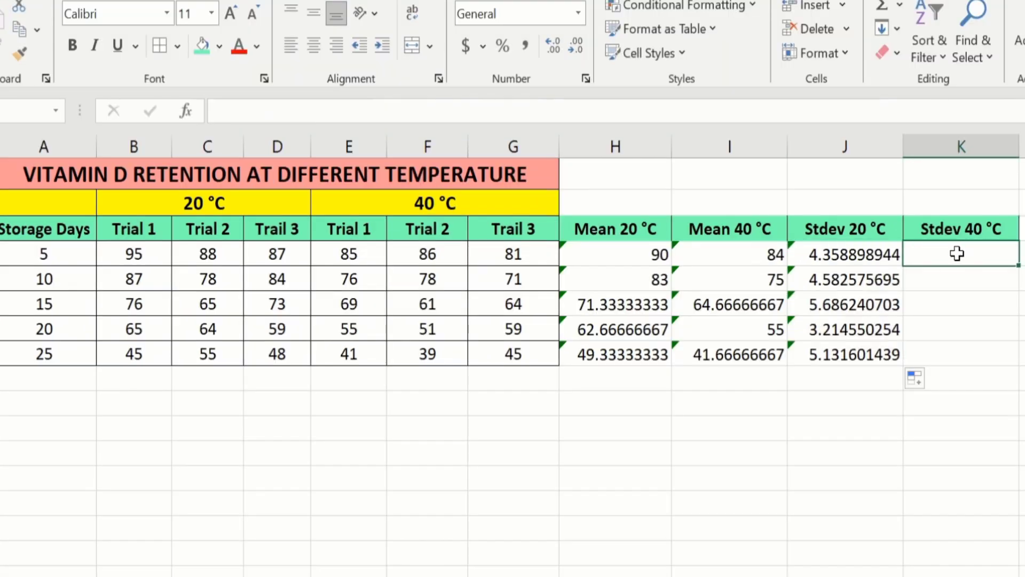
pyautogui.write('=')
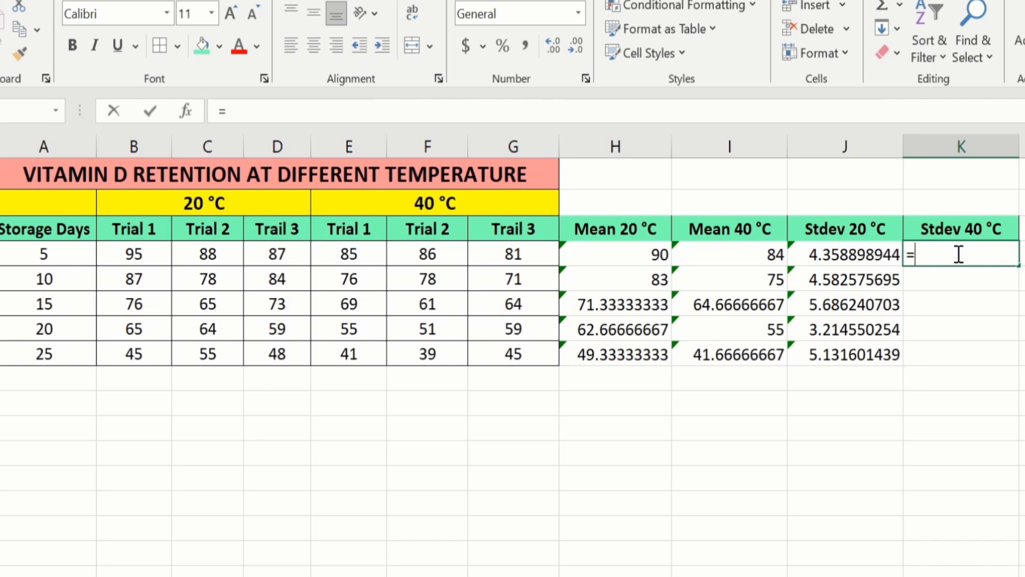
pyautogui.write('stdev')
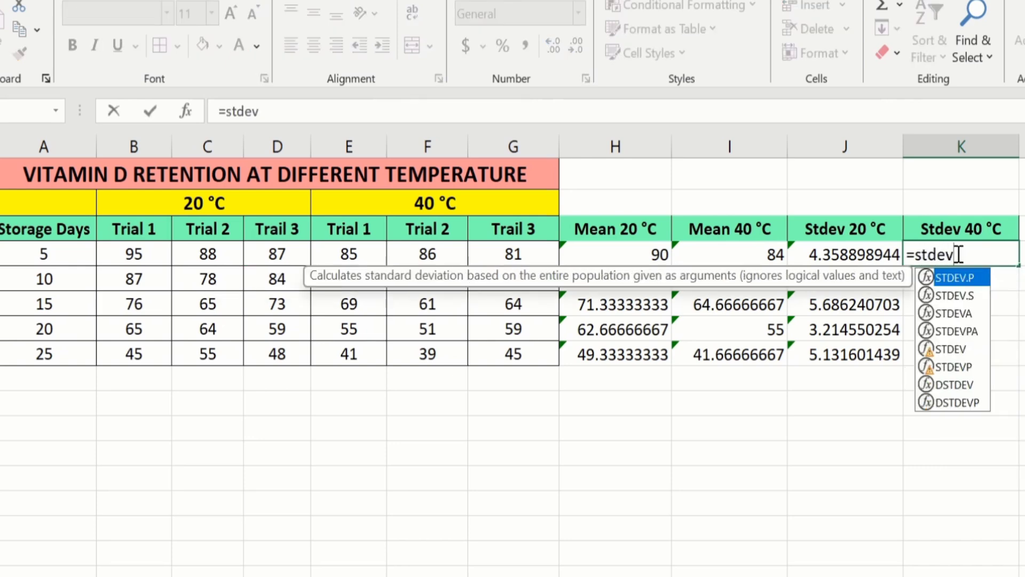
pyautogui.doubleClick(953, 348)
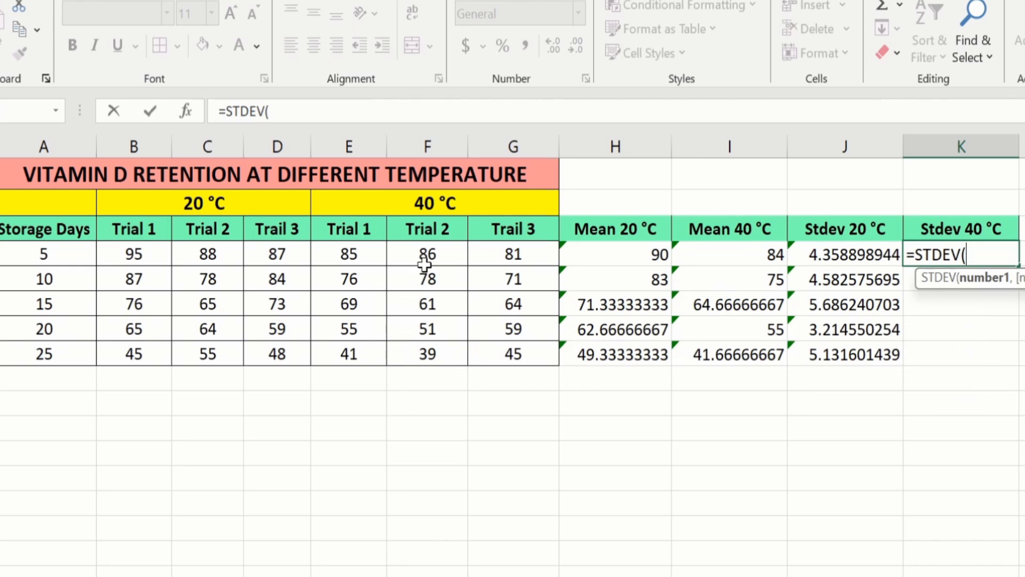
pyautogui.click(361, 256)
pyautogui.moveTo(361, 258); pyautogui.dragTo(473, 260)
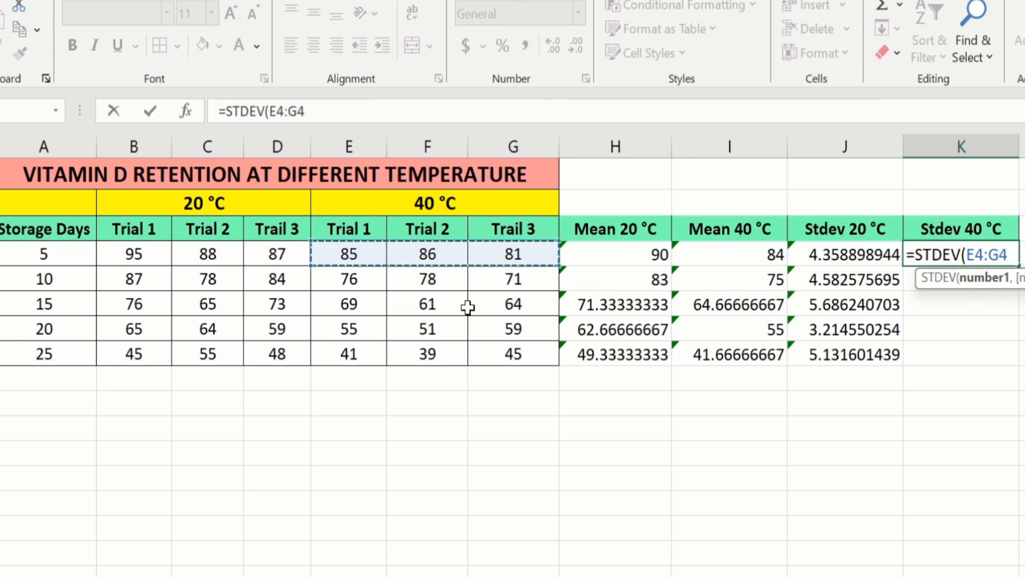
pyautogui.write(')')
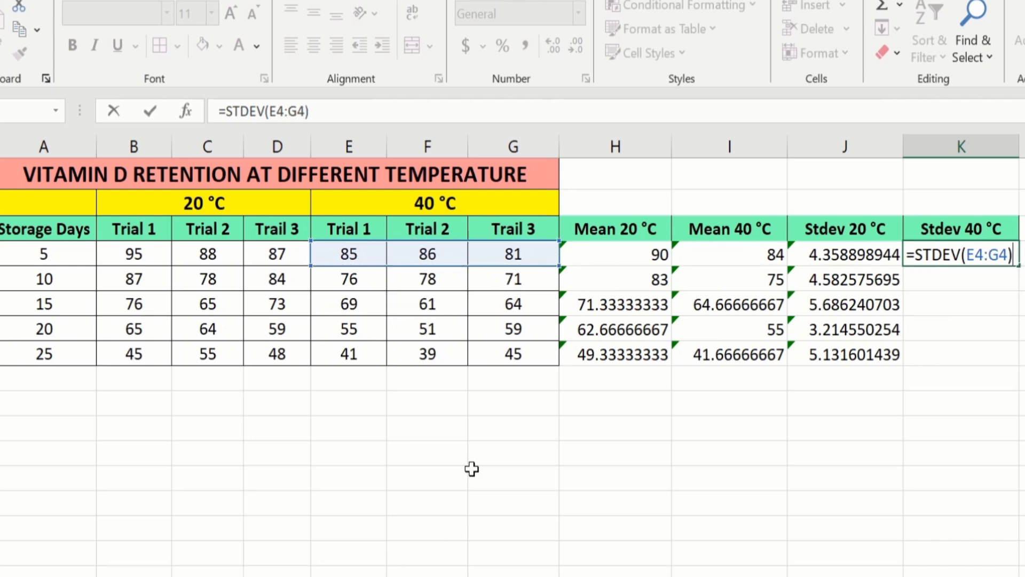
pyautogui.press('Return')
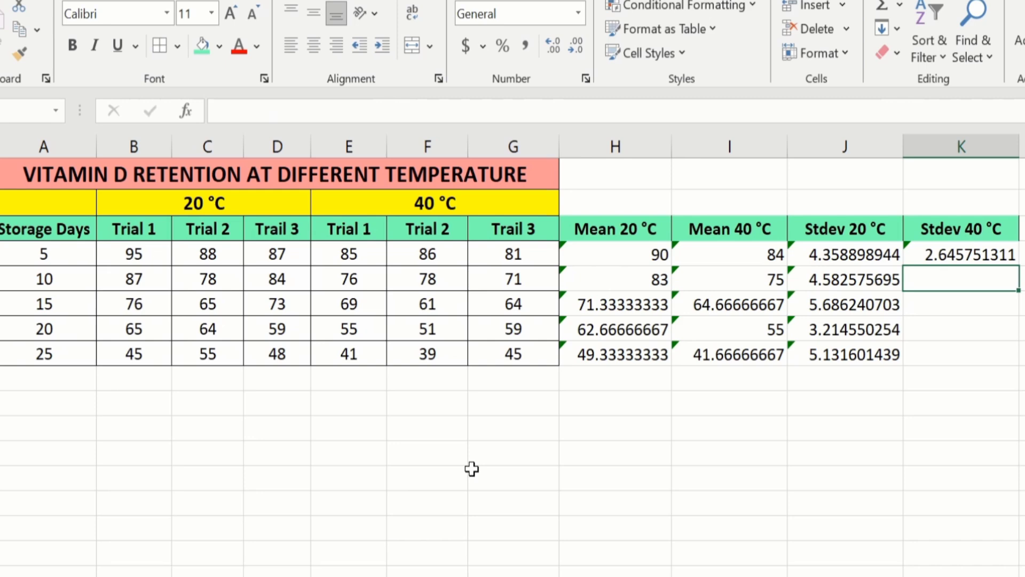
pyautogui.click(989, 255)
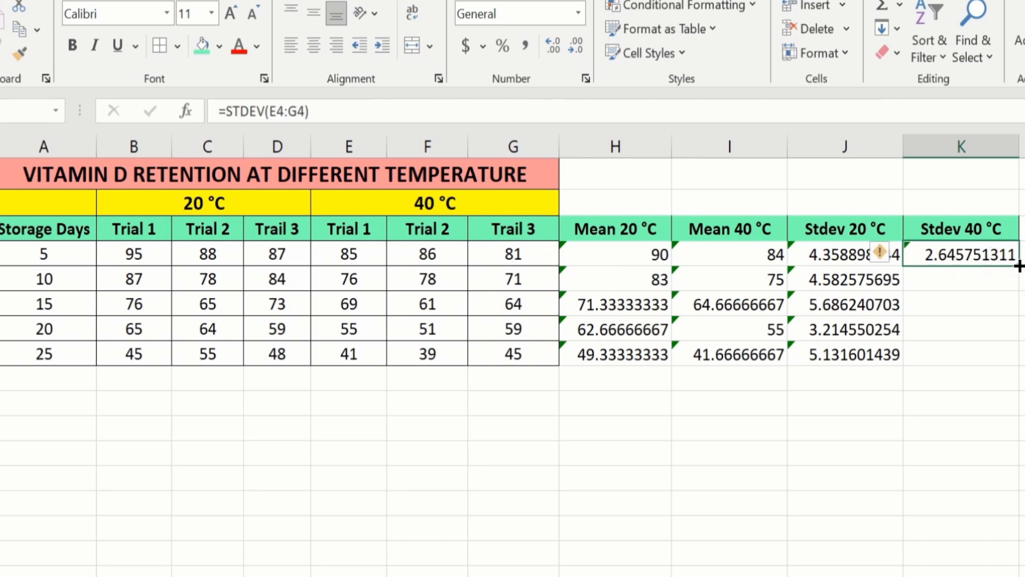
pyautogui.moveTo(1018, 265); pyautogui.dragTo(1017, 358)
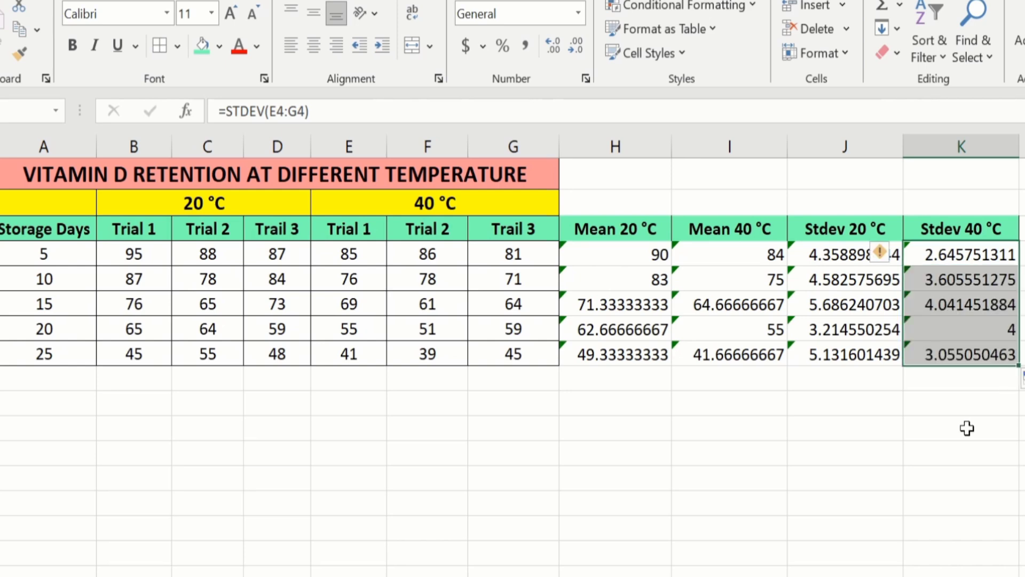
pyautogui.click(918, 449)
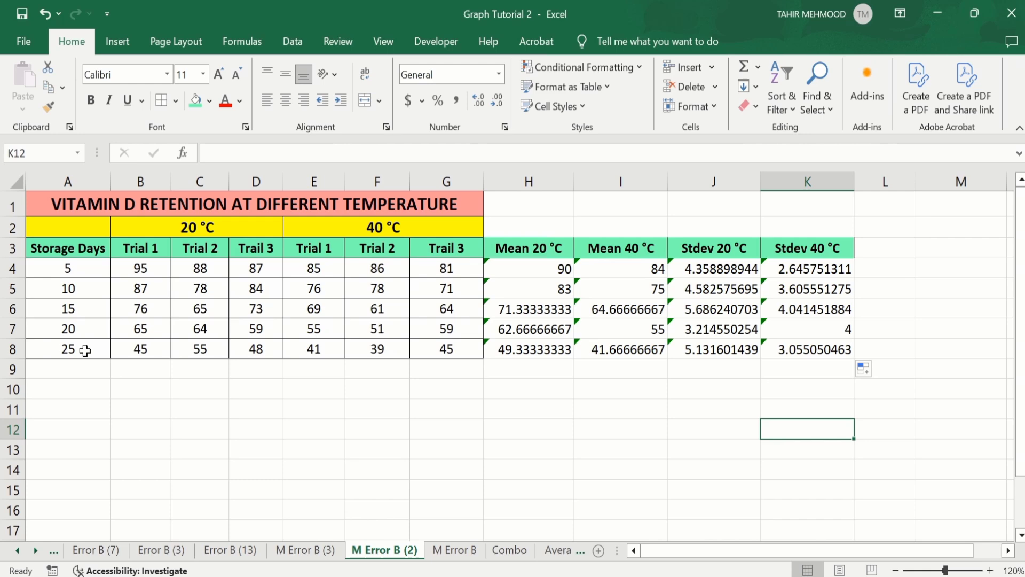
# Step: Copy the Storage Days column A3:A8 and paste it below the table starting at G11
pyautogui.click(66, 356)
pyautogui.moveTo(85, 350); pyautogui.dragTo(84, 253)
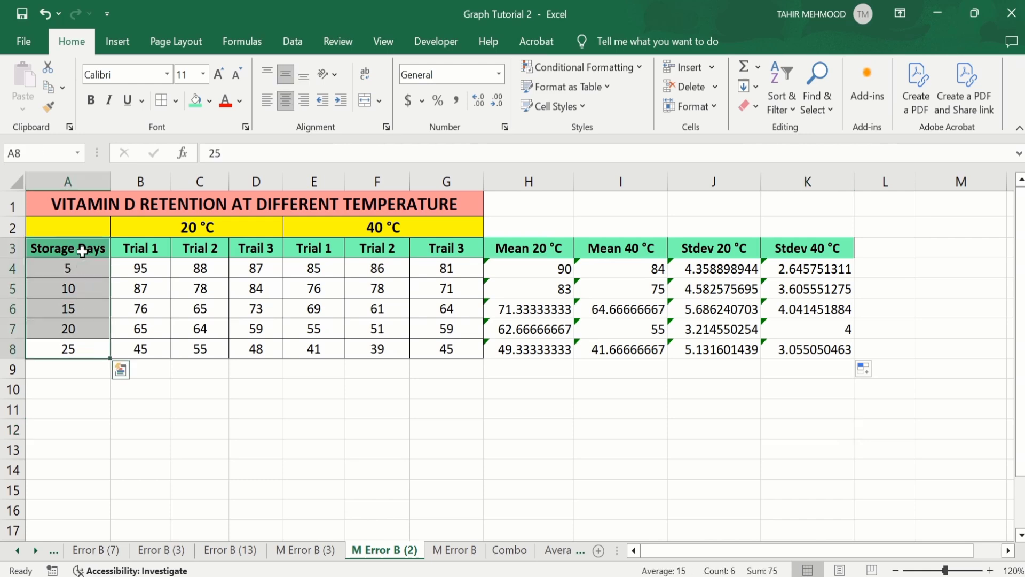
pyautogui.rightClick(81, 251)
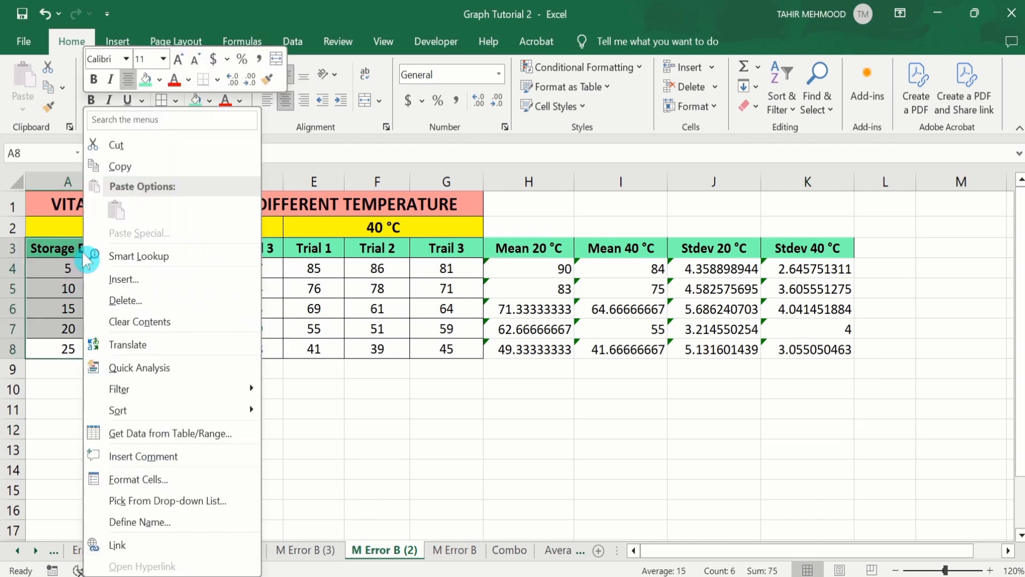
pyautogui.click(151, 176)
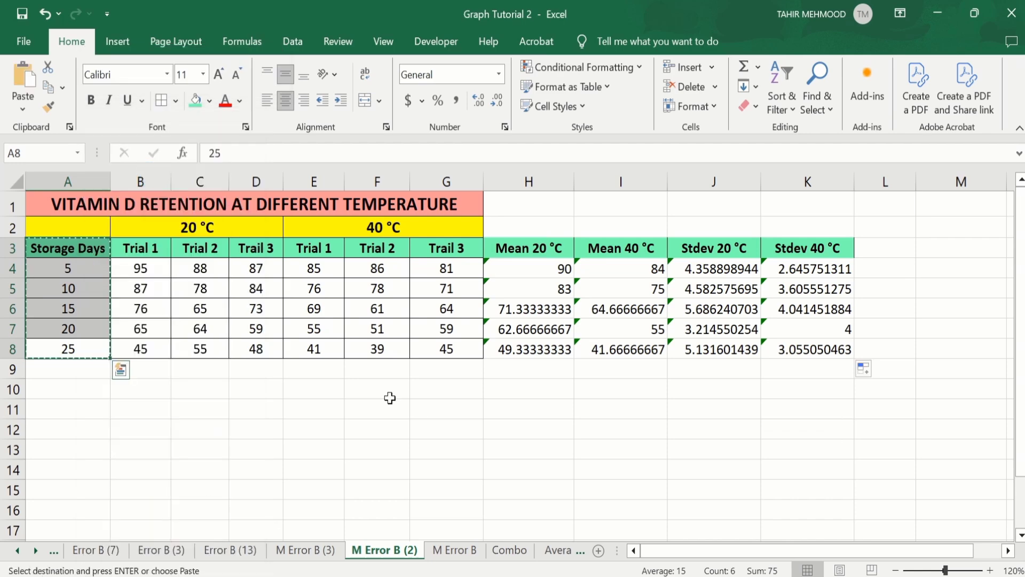
pyautogui.click(455, 410)
pyautogui.rightClick(455, 409)
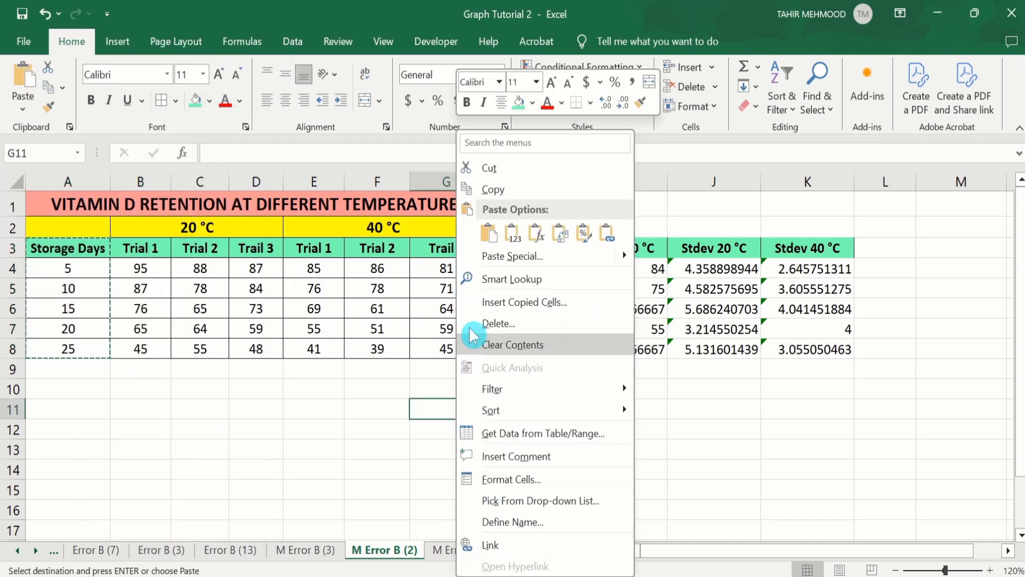
pyautogui.click(496, 240)
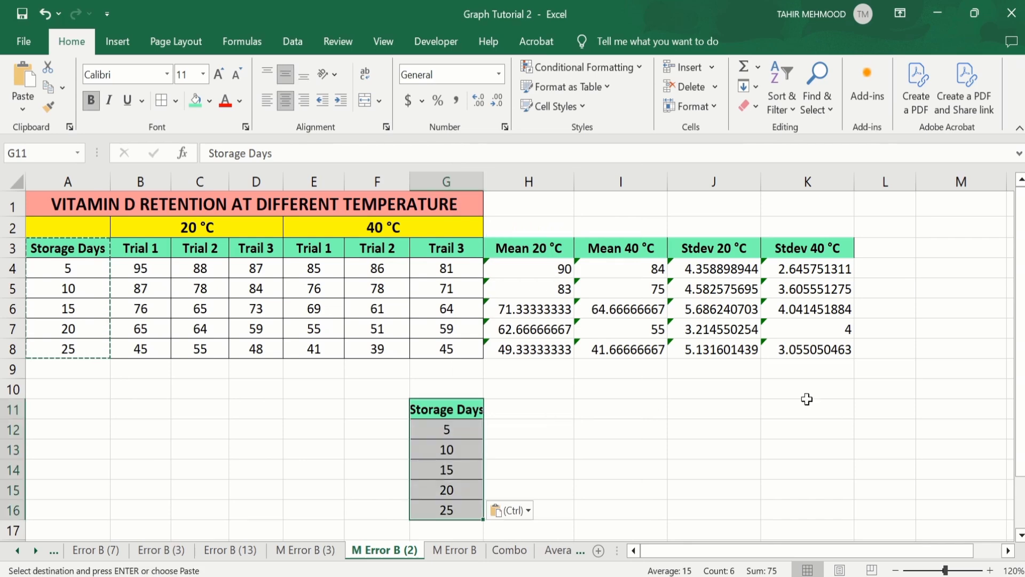
# Step: Copy the mean and standard deviation columns H3:K8 and paste them as values only starting at H11
pyautogui.click(815, 352)
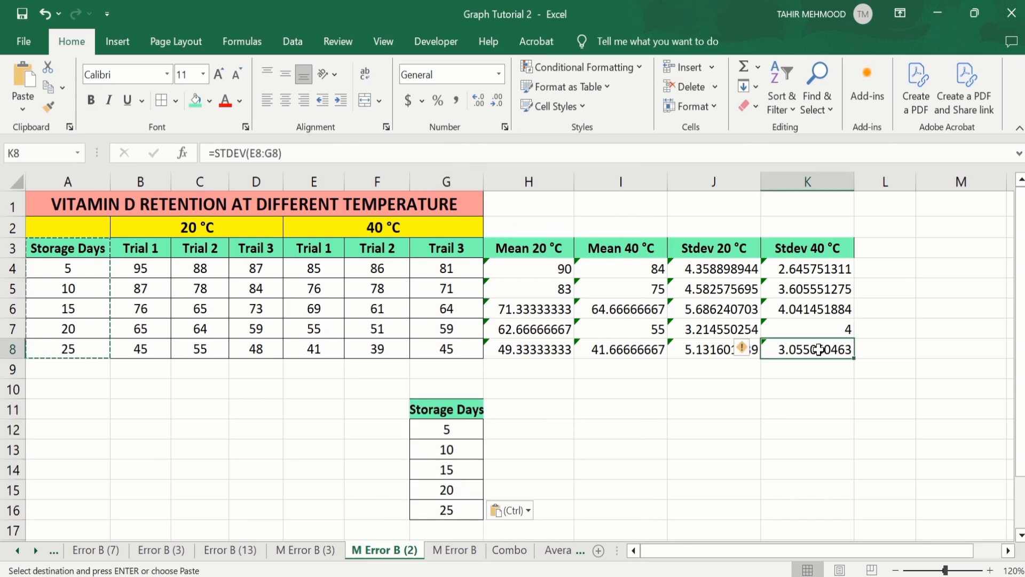
pyautogui.moveTo(819, 349); pyautogui.dragTo(548, 250)
pyautogui.rightClick(549, 250)
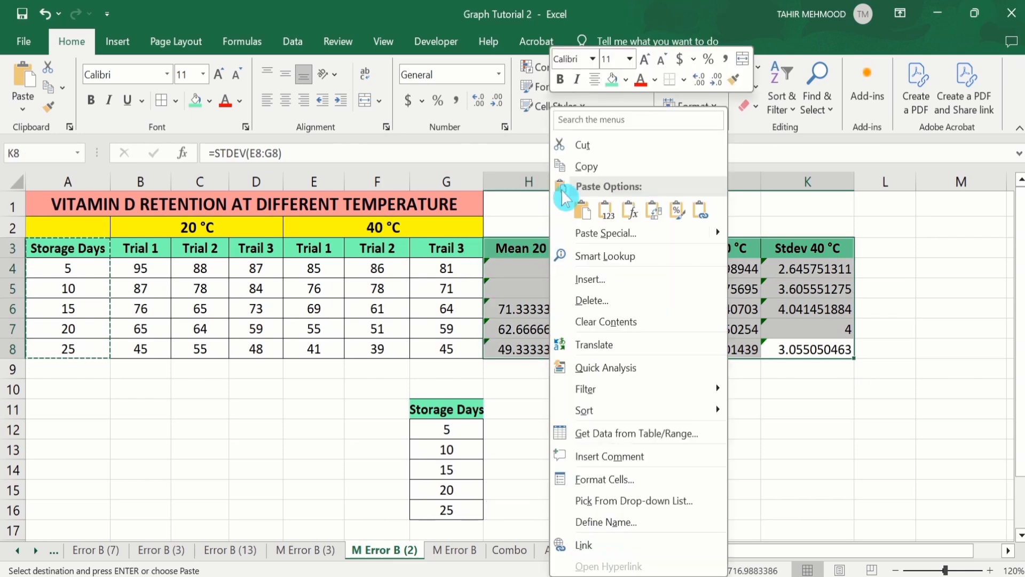
pyautogui.click(589, 168)
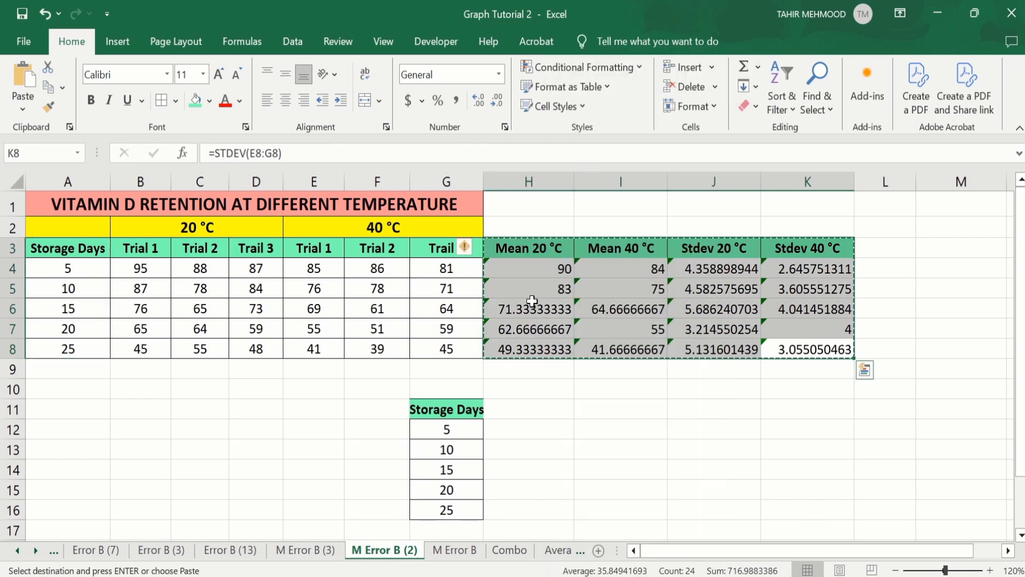
pyautogui.click(530, 409)
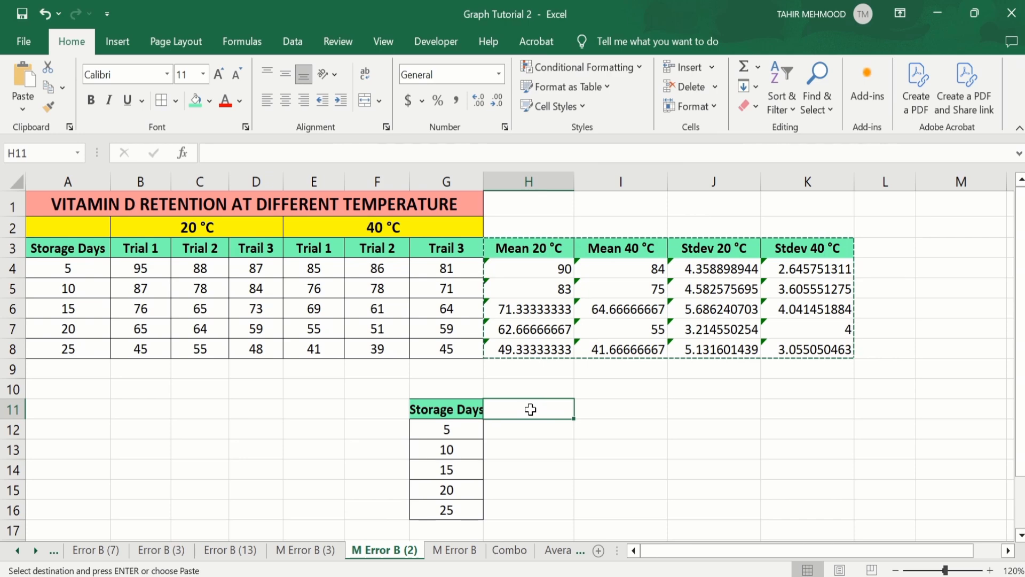
pyautogui.rightClick(532, 412)
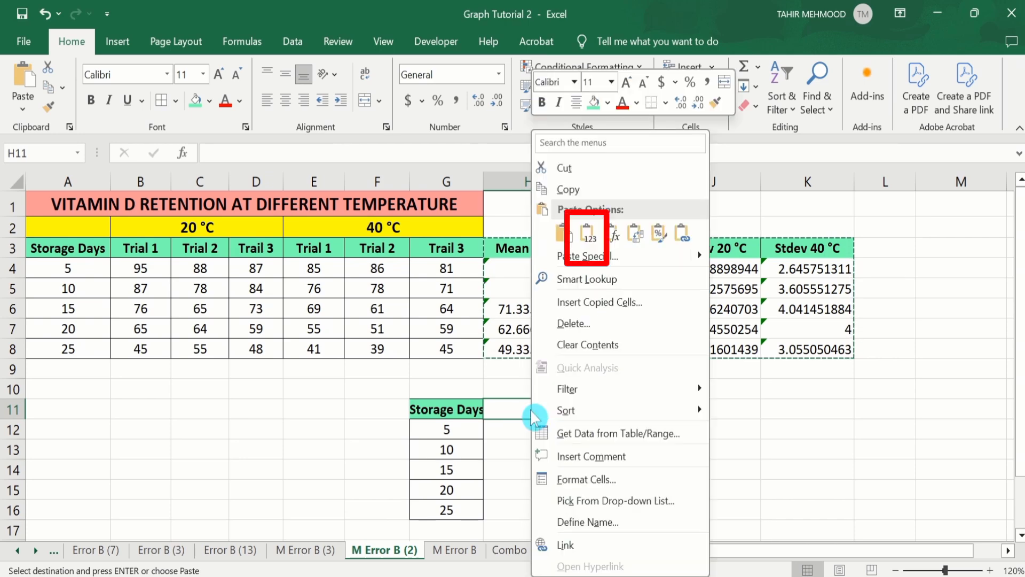
pyautogui.click(589, 235)
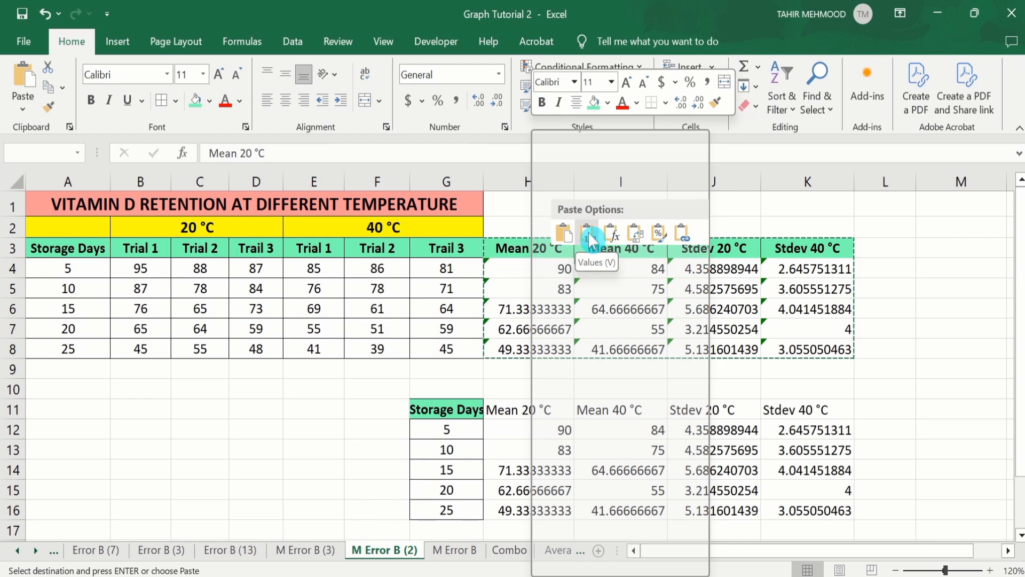
pyautogui.click(960, 428)
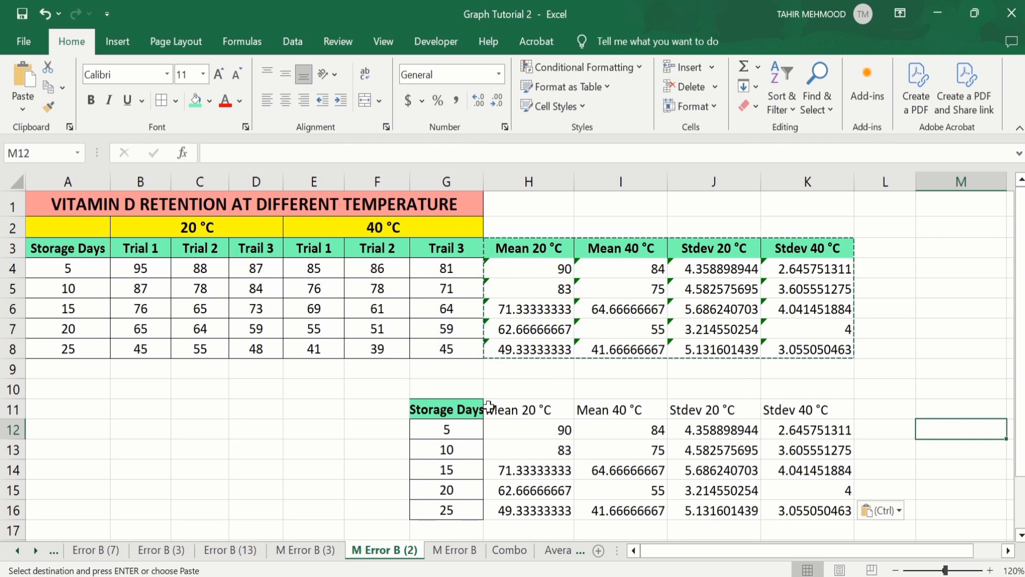
# Step: Clear the Storage Days header text from cell G11 of the copied table
pyautogui.click(450, 409)
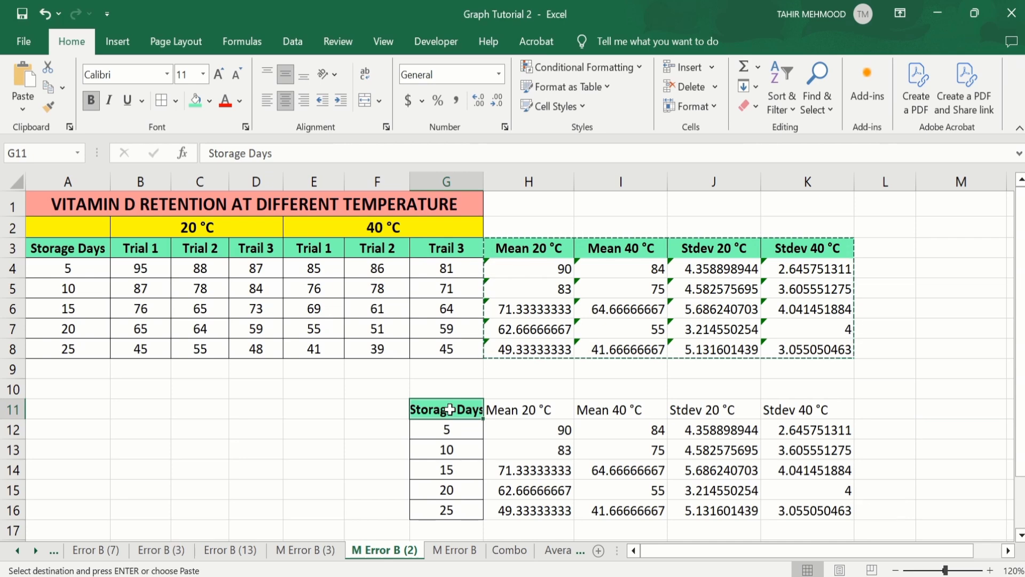
pyautogui.press('BackSpace')
pyautogui.click(354, 457)
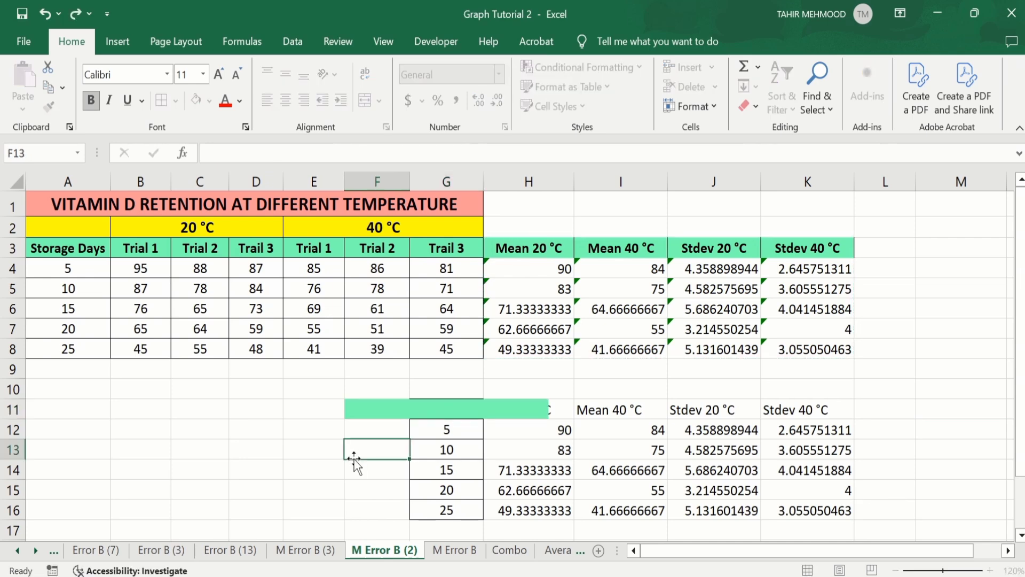
pyautogui.click(807, 510)
pyautogui.click(919, 447)
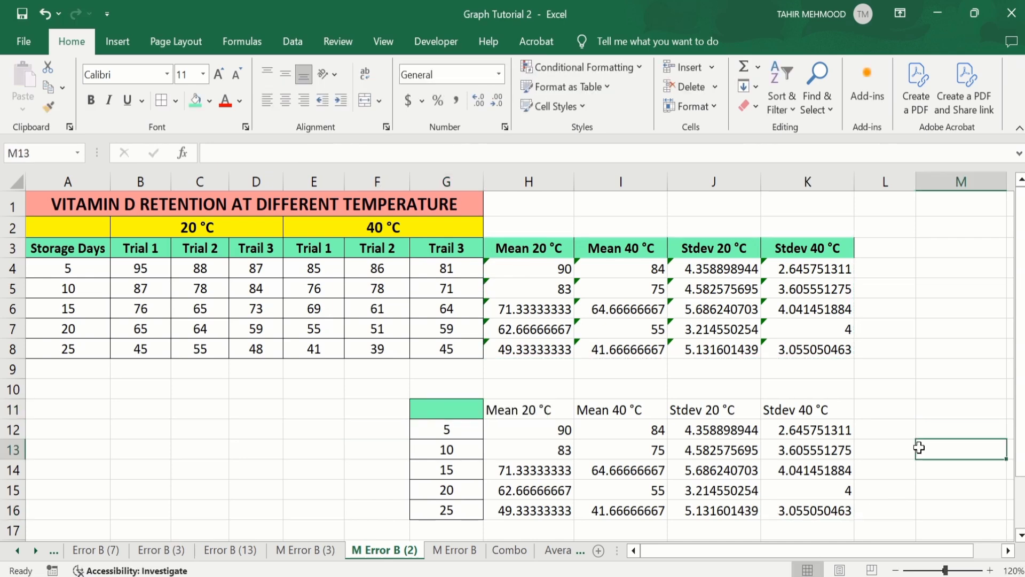
# Step: Insert a 2-D clustered column chart from the storage days and mean values in G11:I16
pyautogui.click(654, 514)
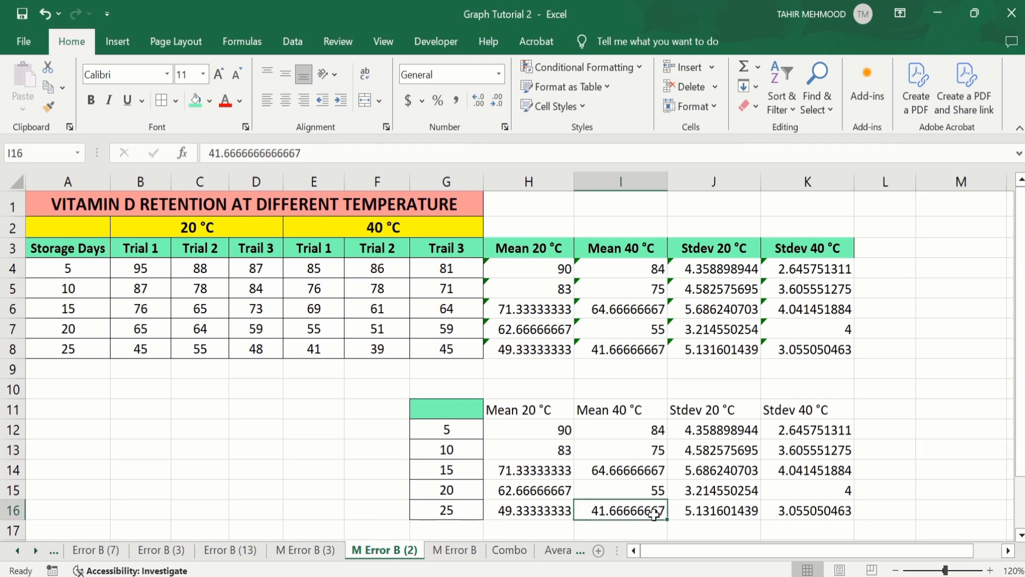
pyautogui.moveTo(654, 515); pyautogui.dragTo(473, 411)
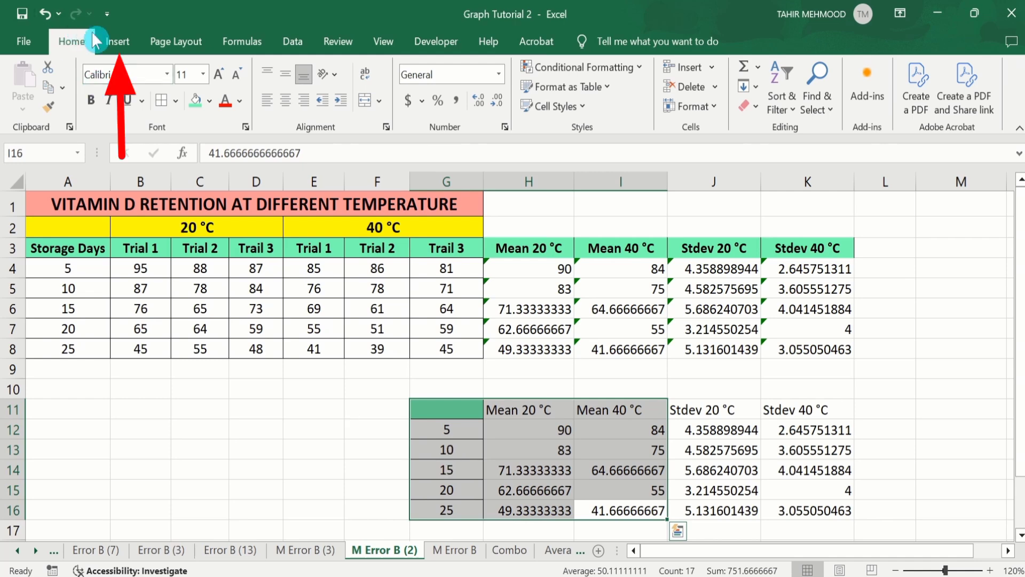
pyautogui.click(116, 43)
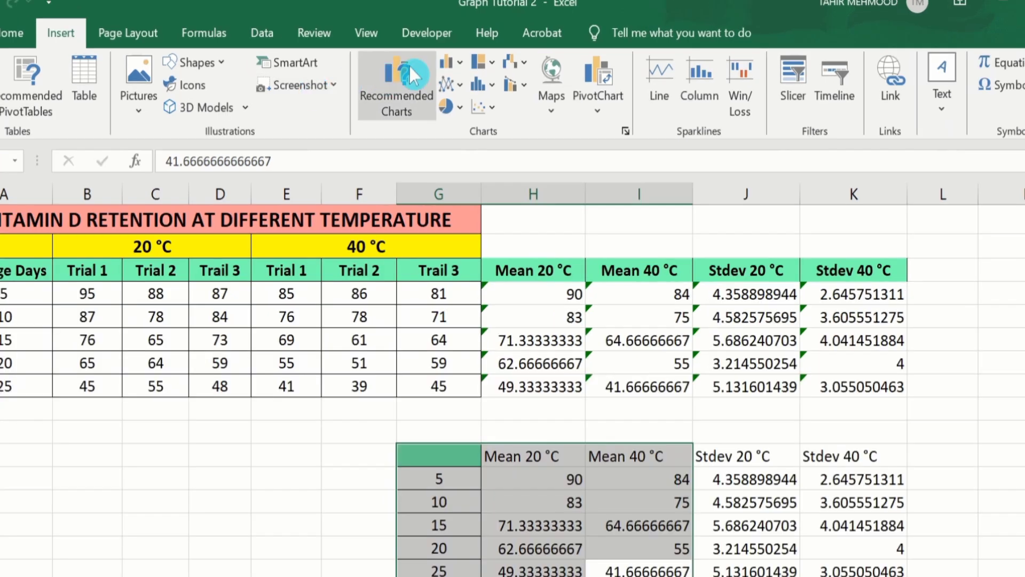
pyautogui.click(458, 64)
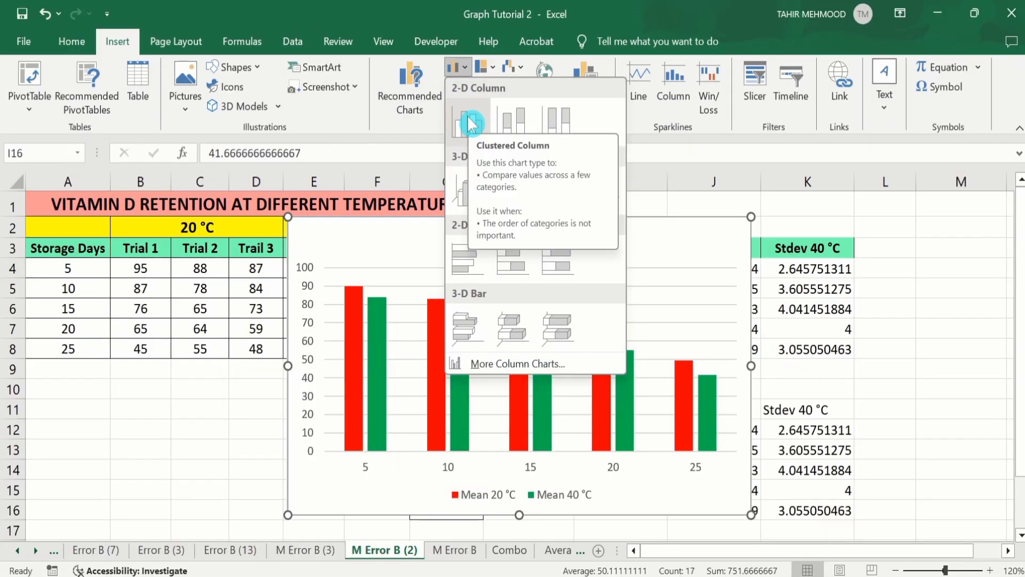
pyautogui.click(463, 124)
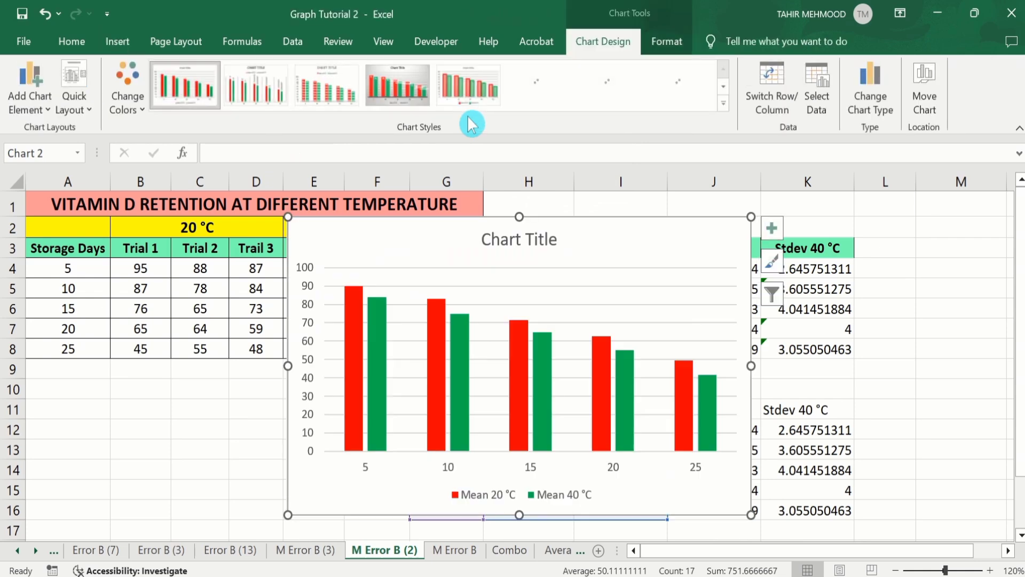
# Step: Move the chart away from the standard deviation columns and delete its chart title
pyautogui.moveTo(415, 236); pyautogui.dragTo(251, 222)
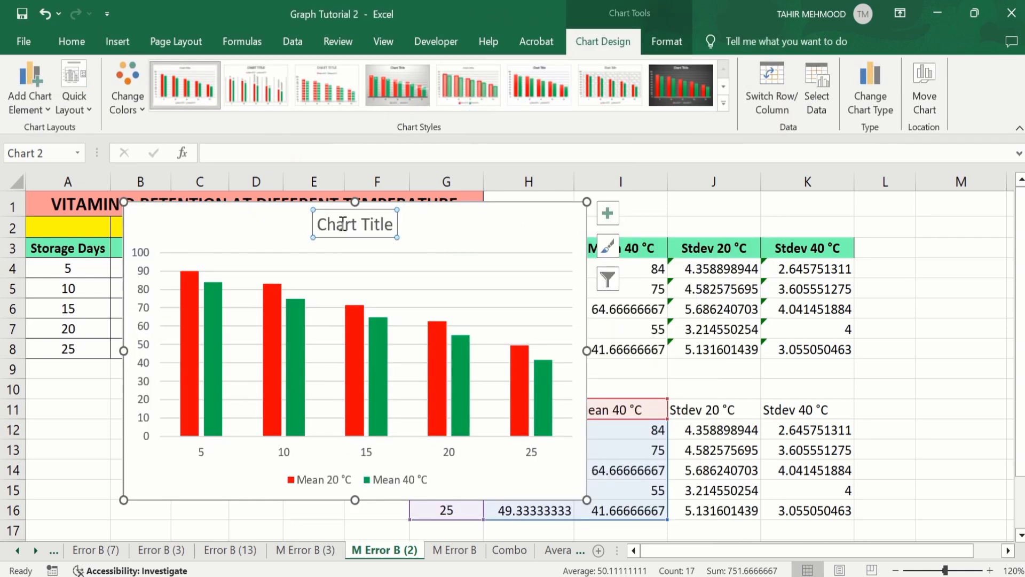
pyautogui.press('Delete')
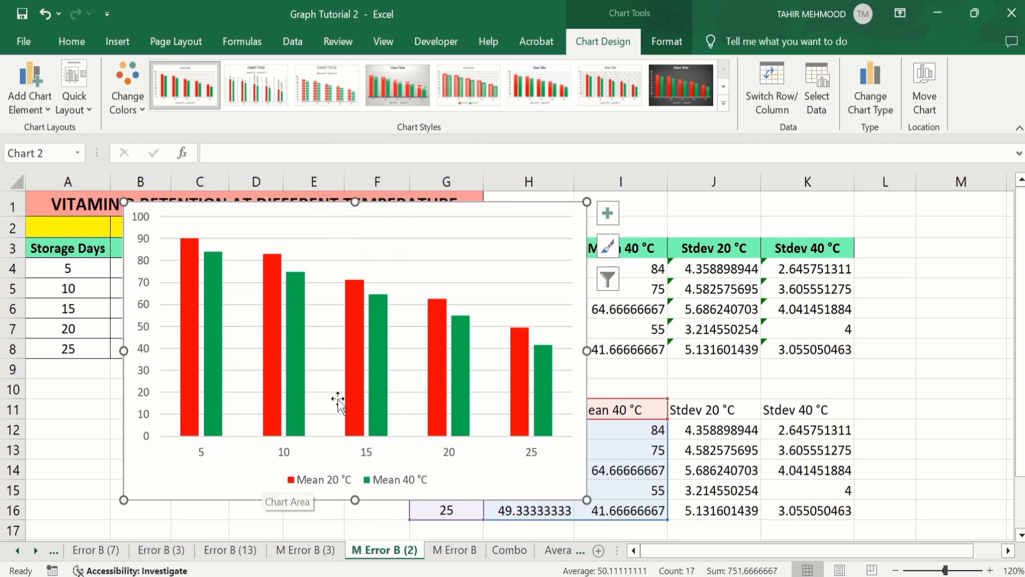
# Step: Add error bars to the Mean 20 °C series through the detailed error bar options, keeping the options window beside the chart
pyautogui.moveTo(348, 337)
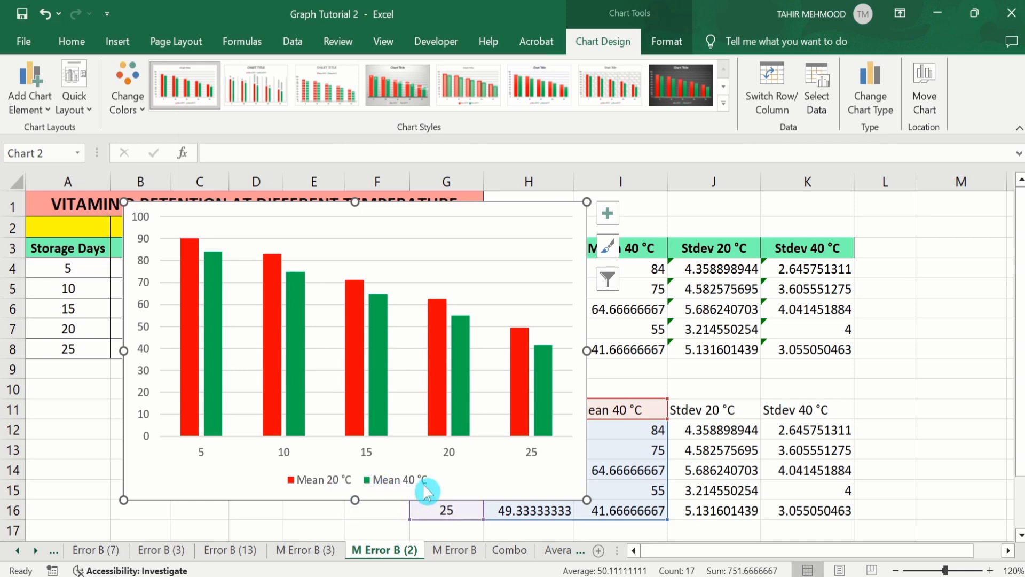
pyautogui.click(188, 377)
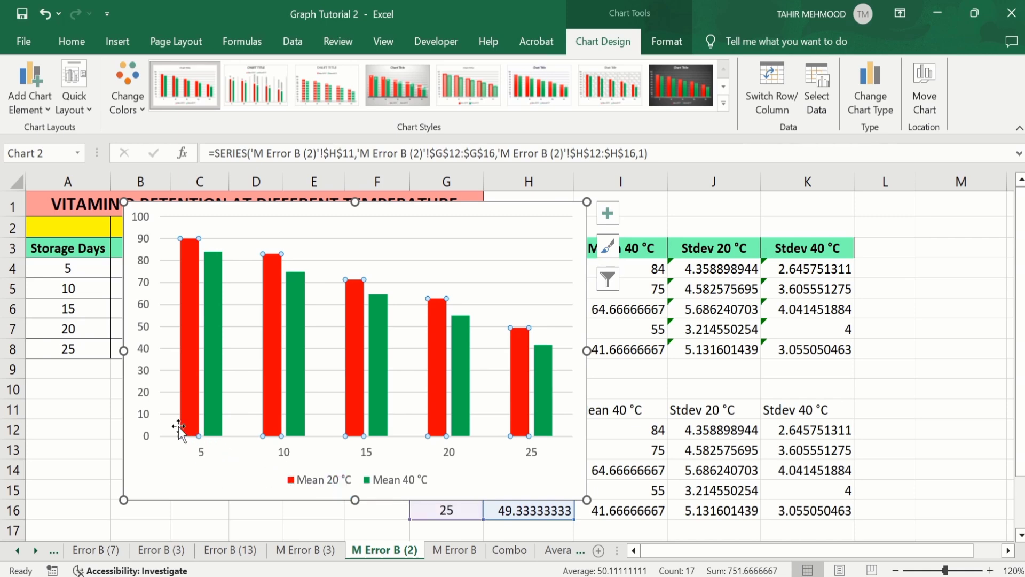
pyautogui.click(375, 310)
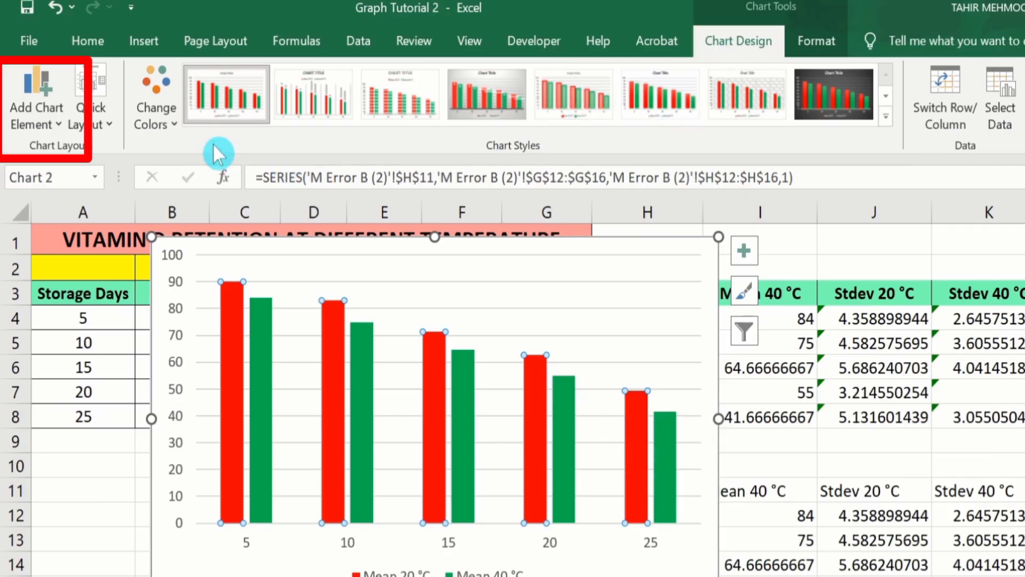
pyautogui.click(56, 119)
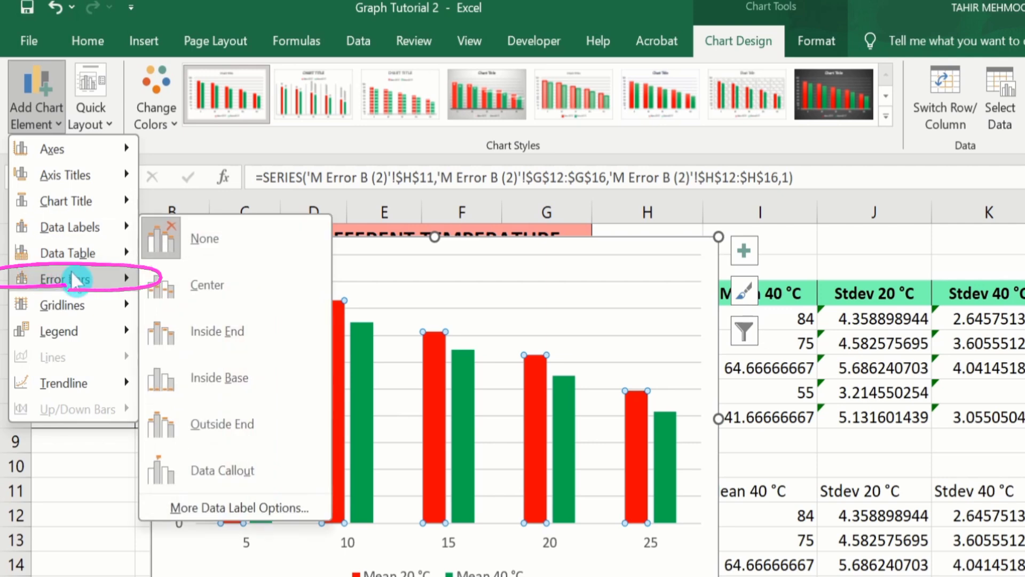
pyautogui.moveTo(88, 280)
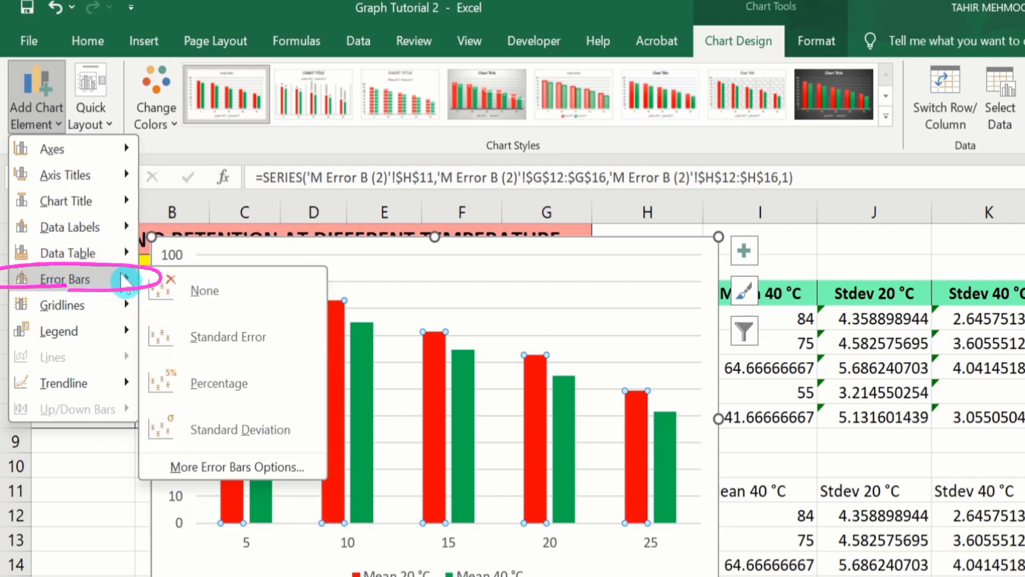
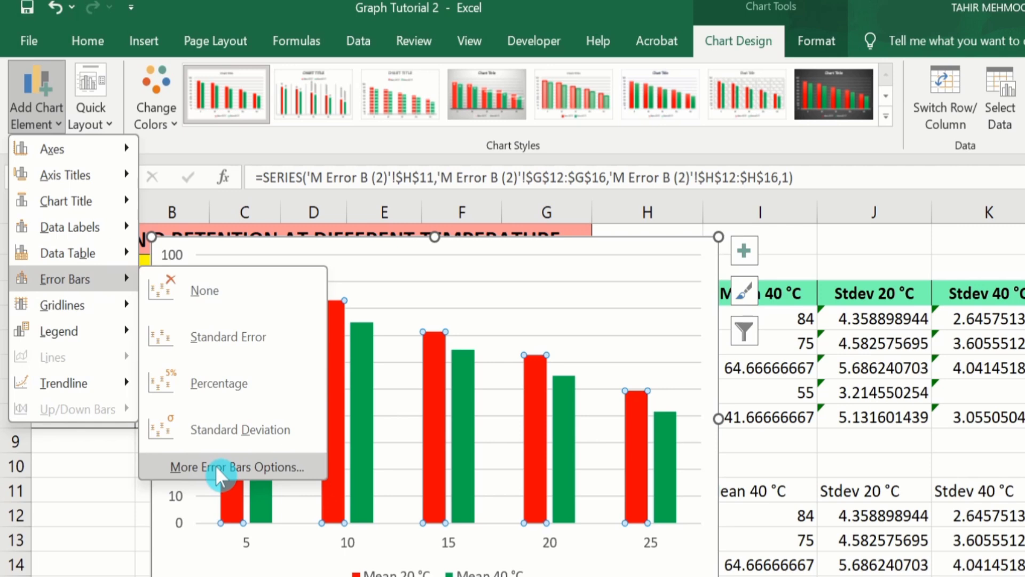
pyautogui.click(216, 466)
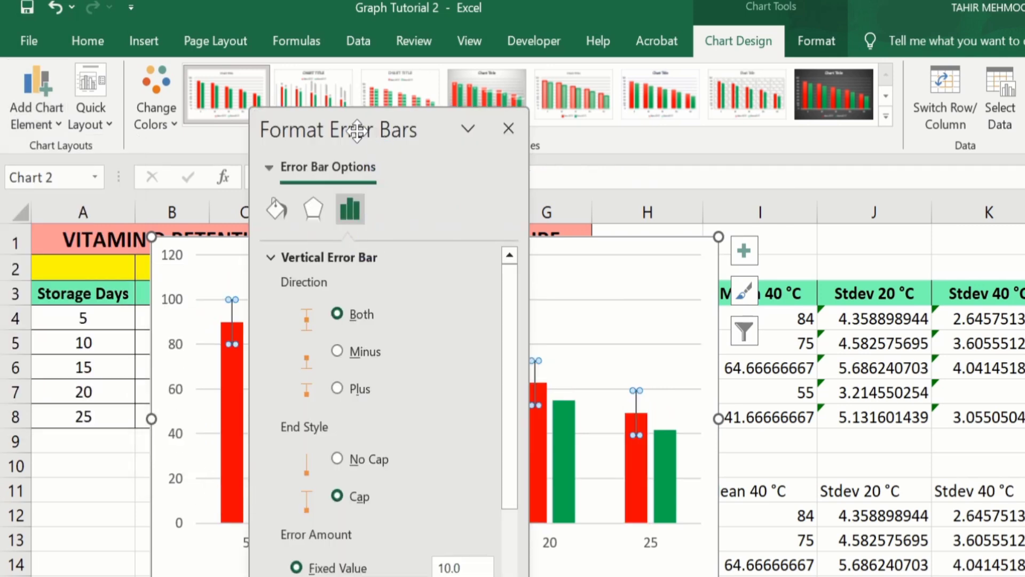
pyautogui.moveTo(356, 130); pyautogui.dragTo(895, 130)
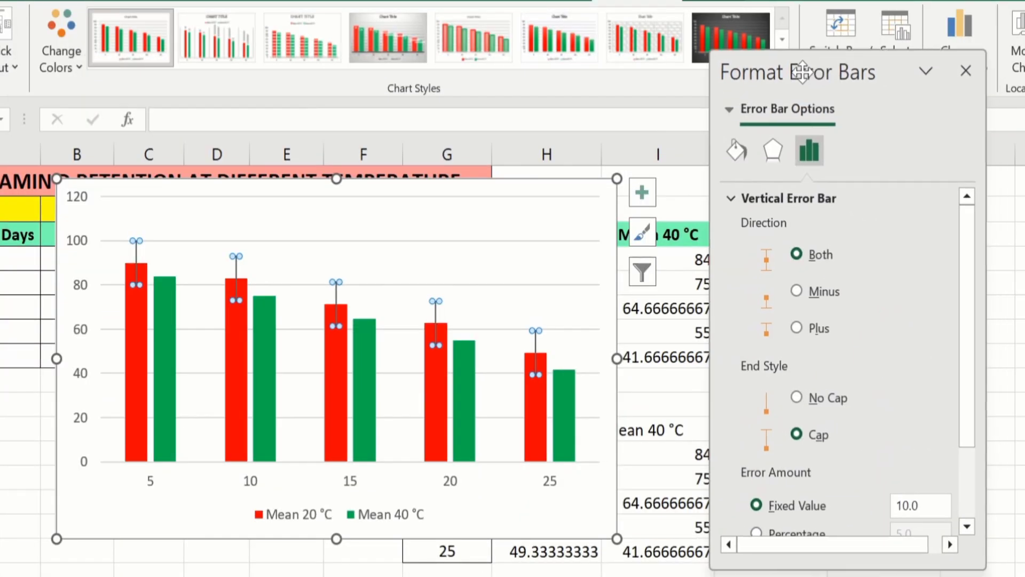
pyautogui.moveTo(802, 72); pyautogui.dragTo(751, 55)
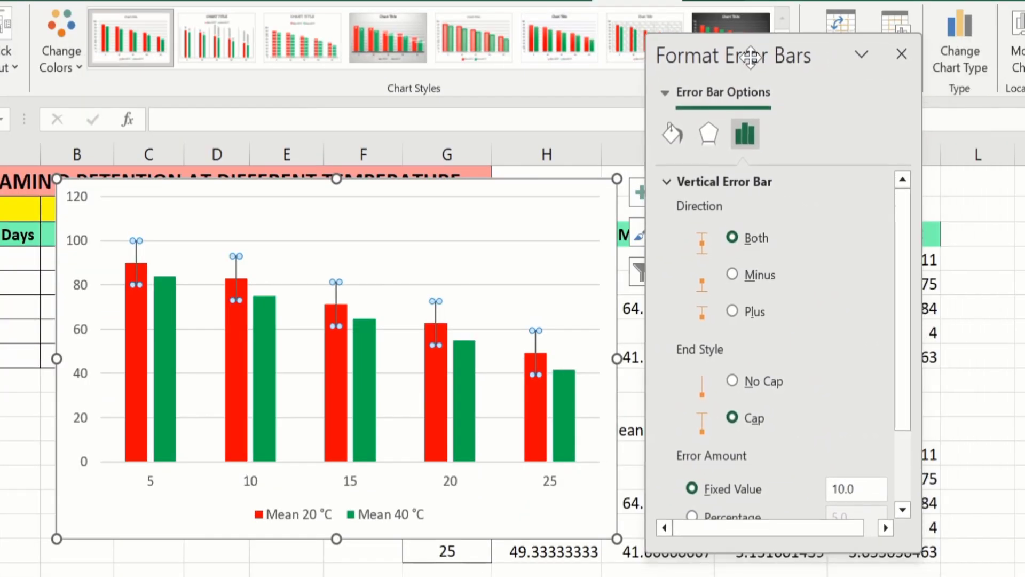
# Step: Switch the Mean 20 °C error amount to Custom, open its value entry, and move the options window clear of the Stdev 20 °C column
pyautogui.click(668, 227)
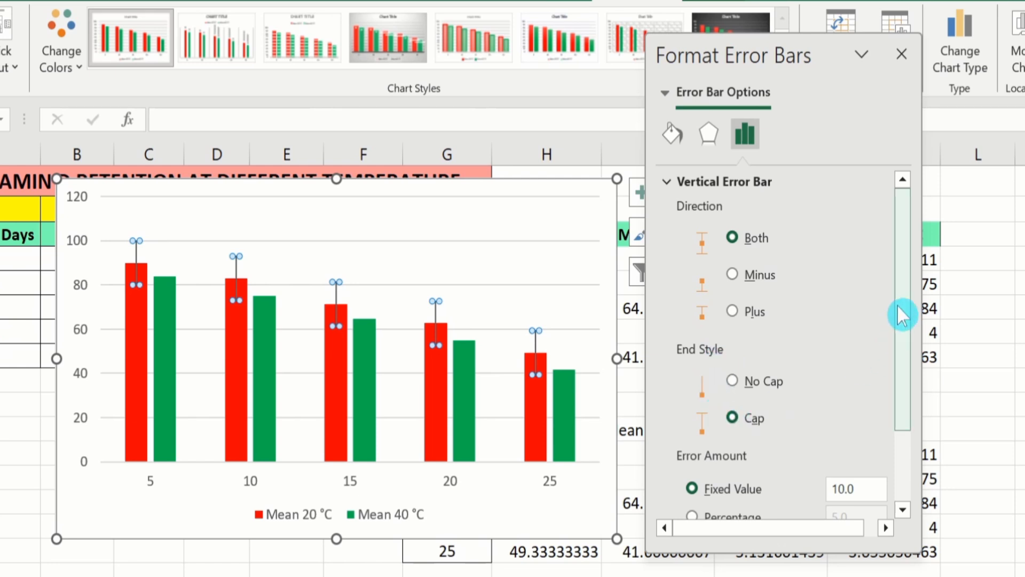
pyautogui.moveTo(900, 305); pyautogui.dragTo(906, 421)
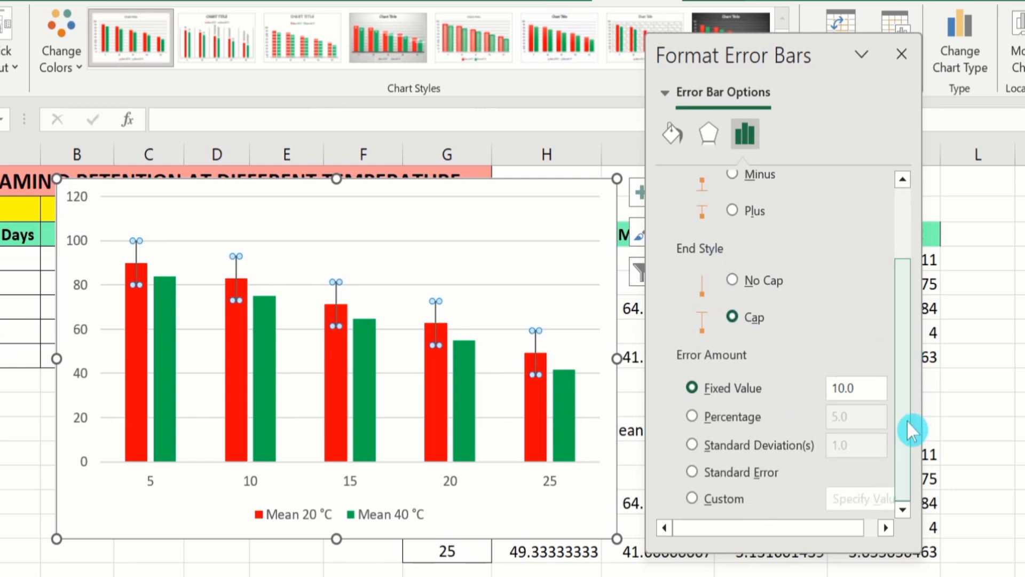
pyautogui.click(692, 498)
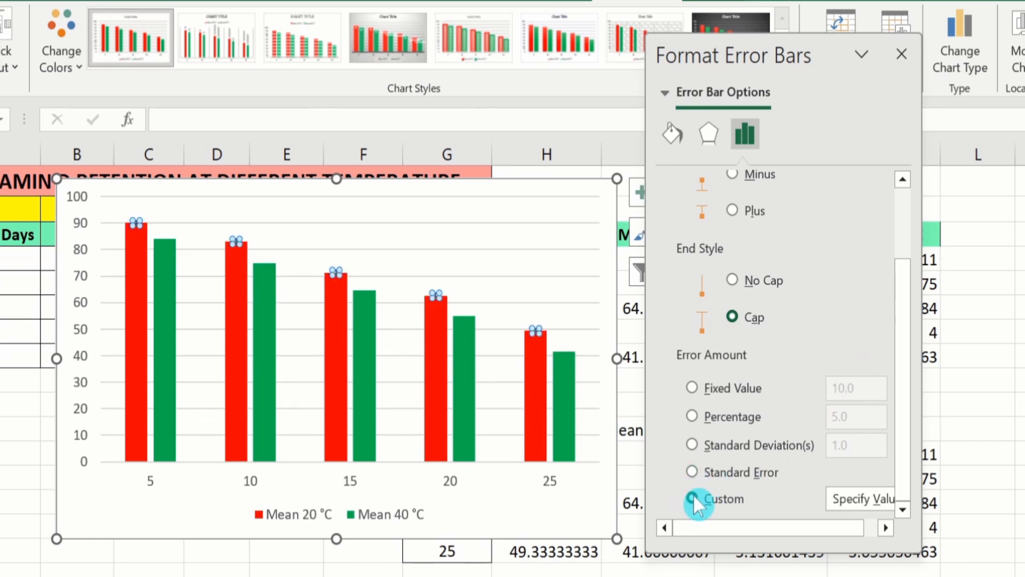
pyautogui.click(837, 507)
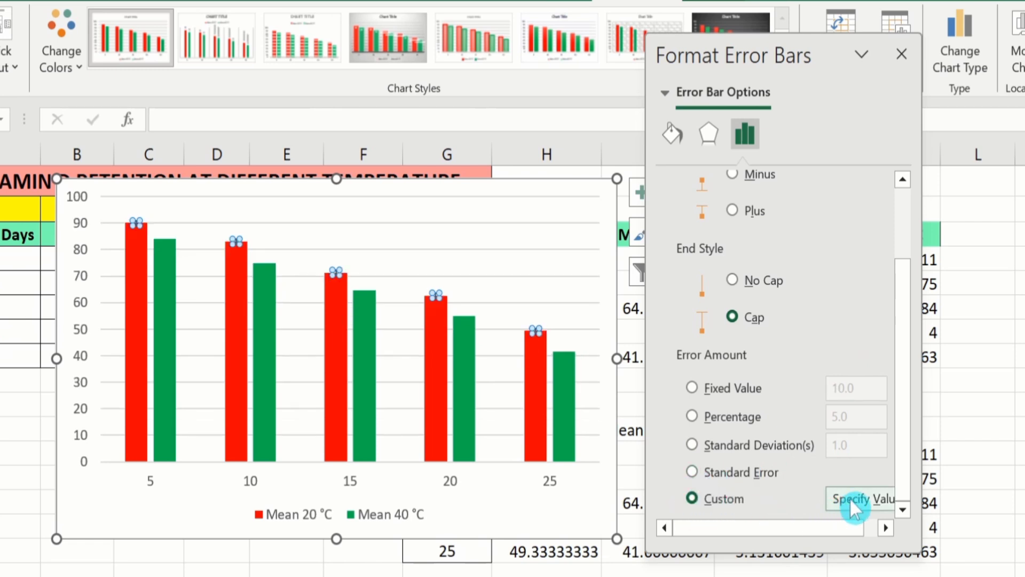
pyautogui.click(850, 497)
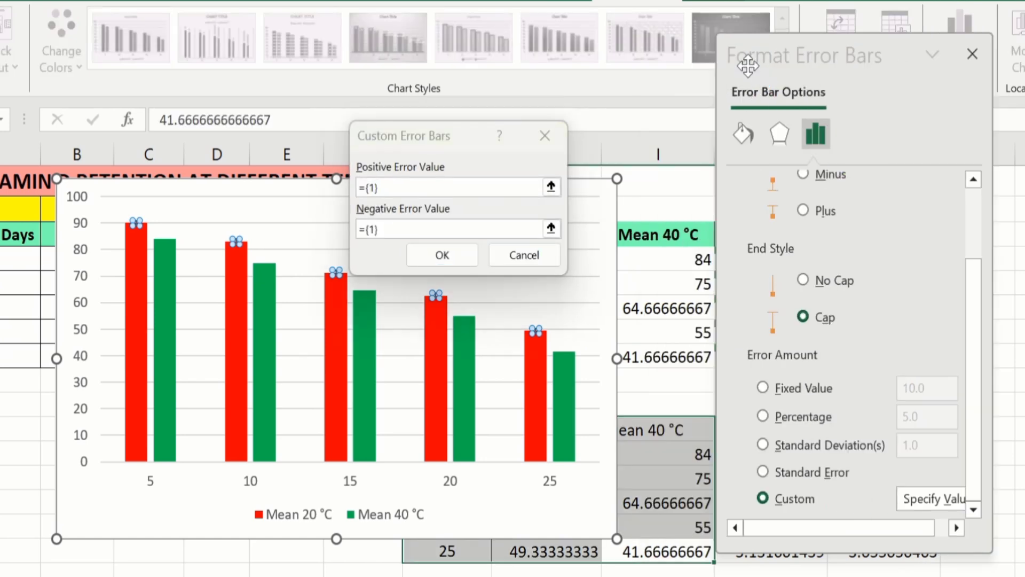
pyautogui.moveTo(748, 66); pyautogui.dragTo(868, 73)
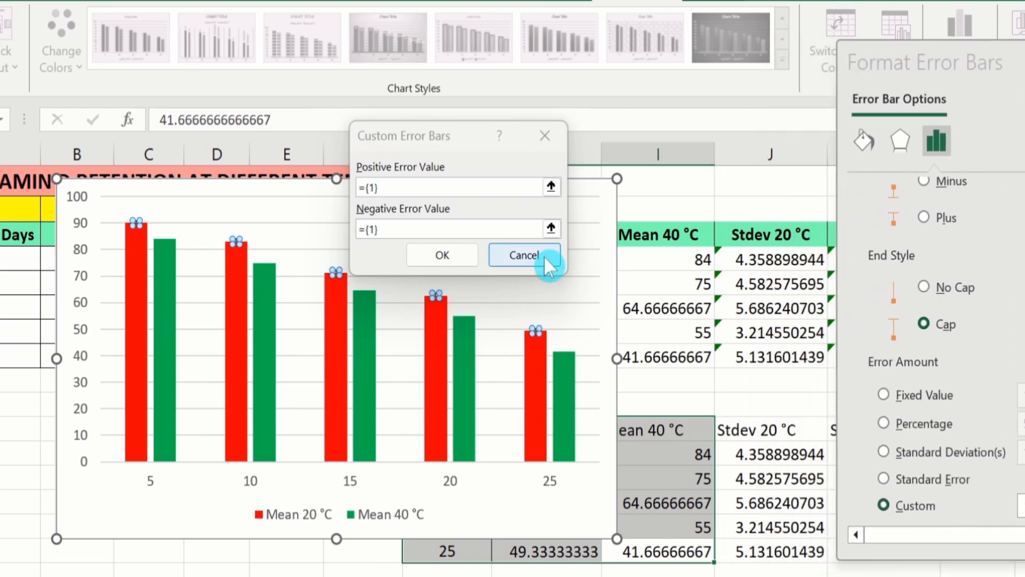
# Step: Replace the positive error value of the Mean 20 °C error bars with the Stdev 20 °C range J12:J16
pyautogui.click(406, 188)
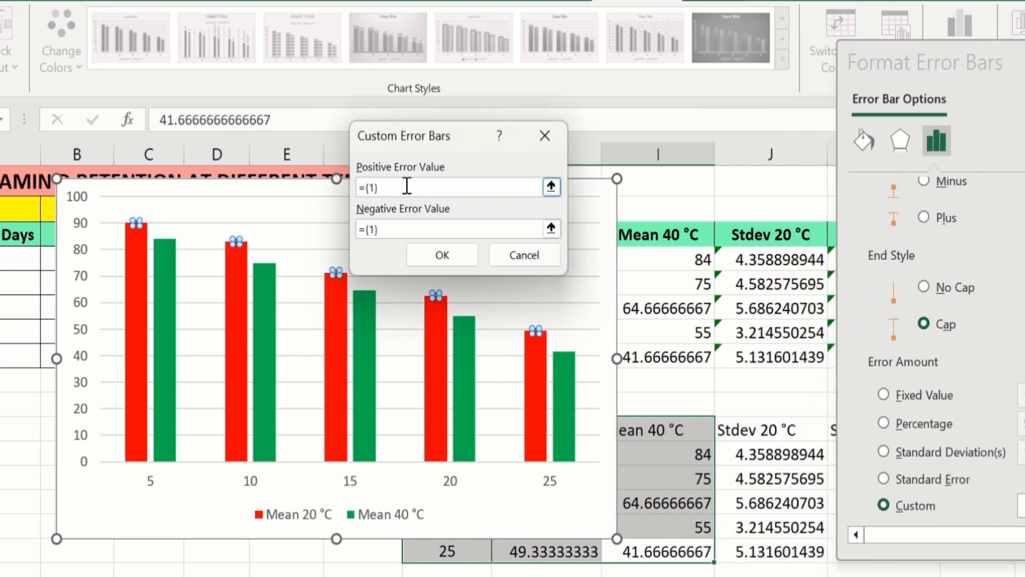
pyautogui.press('BackSpace')
pyautogui.press('BackSpace')
pyautogui.press('BackSpace')
pyautogui.press('BackSpace')
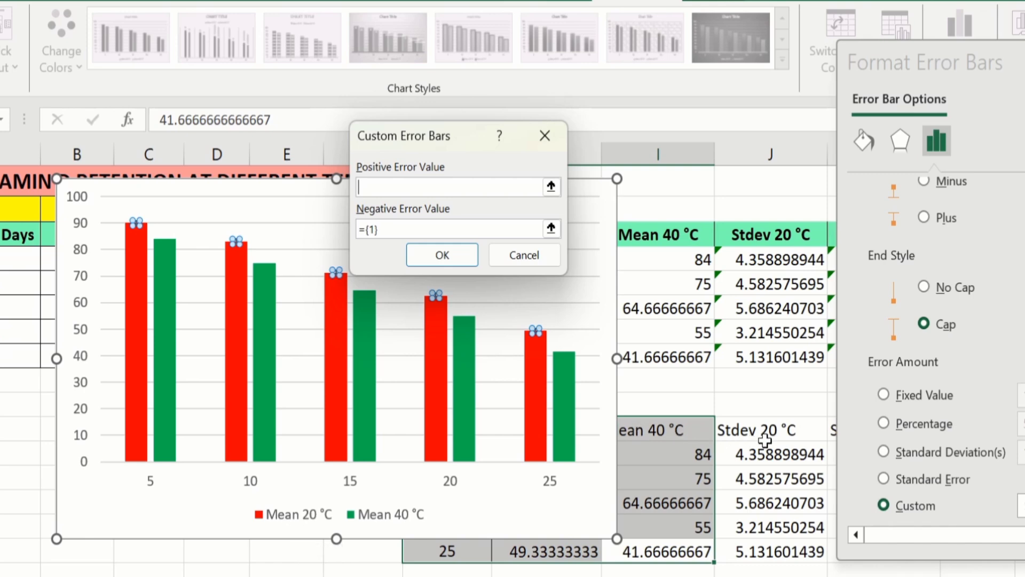
pyautogui.moveTo(753, 453); pyautogui.dragTo(756, 548)
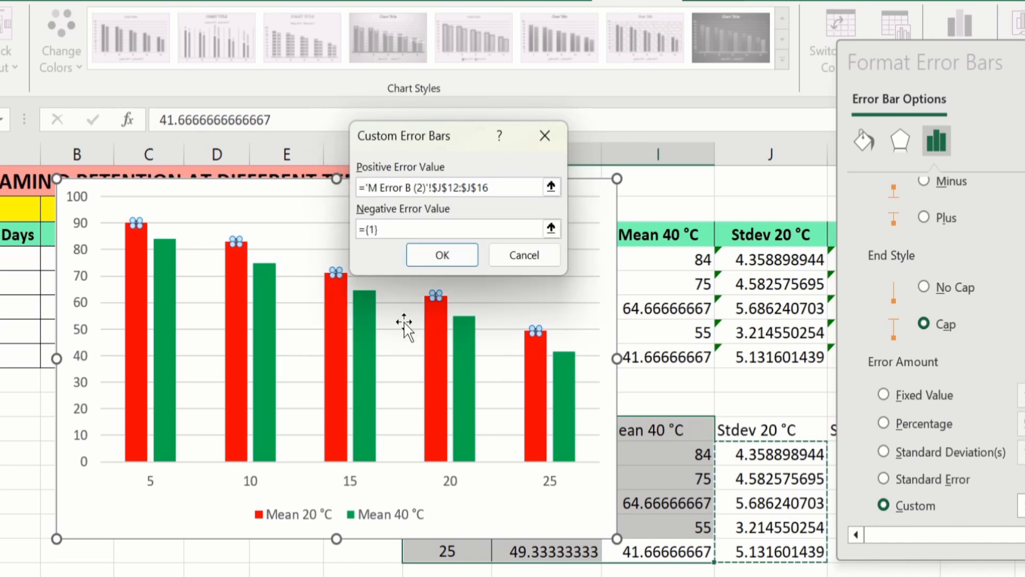
# Step: Set the negative error value to the Stdev 20 °C range J12:J16, apply the custom values, and close the error bar options
pyautogui.click(379, 228)
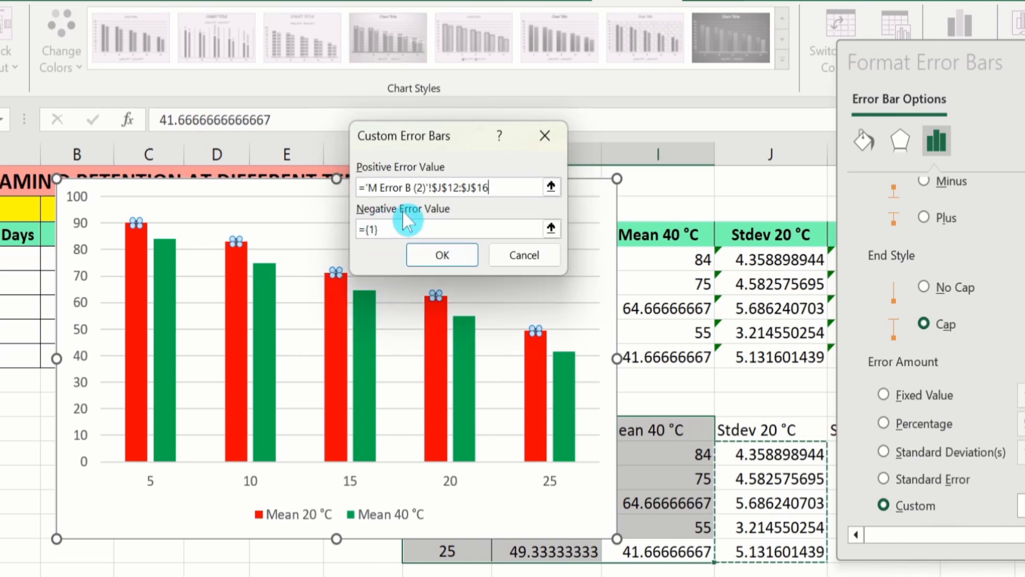
pyautogui.click(397, 232)
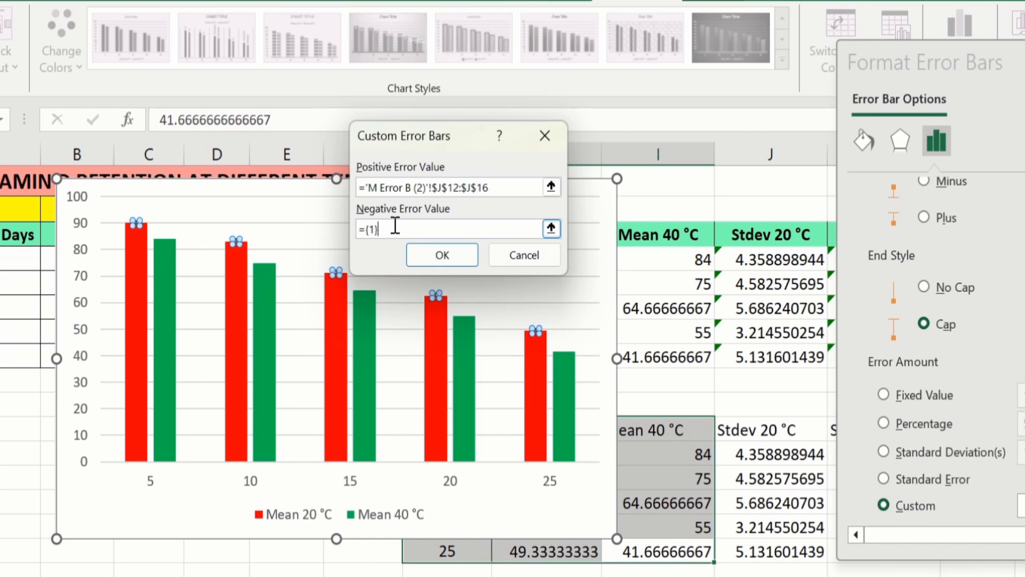
pyautogui.press('BackSpace')
pyautogui.press('BackSpace')
pyautogui.press('BackSpace')
pyautogui.press('BackSpace')
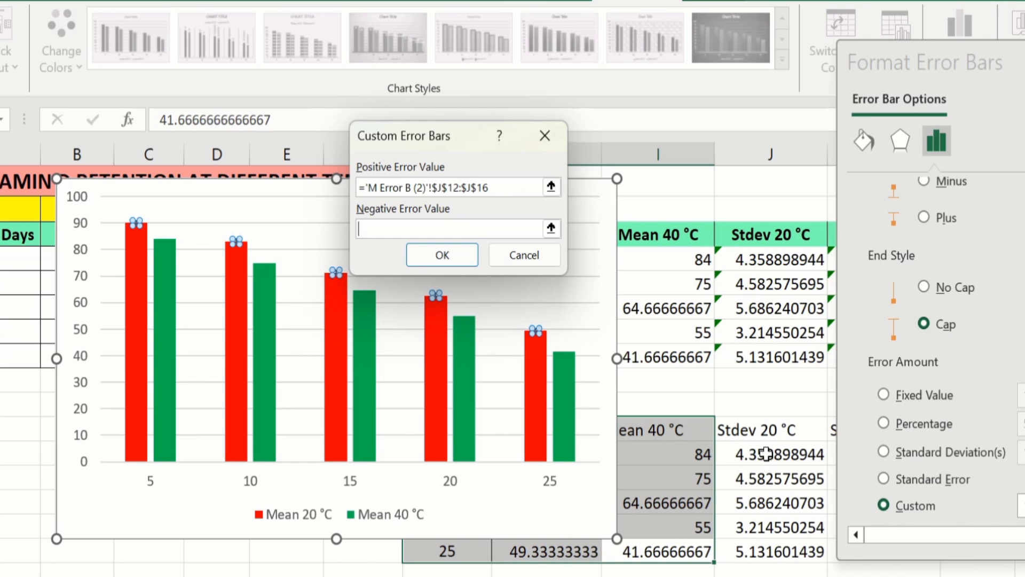
pyautogui.moveTo(766, 454); pyautogui.dragTo(763, 552)
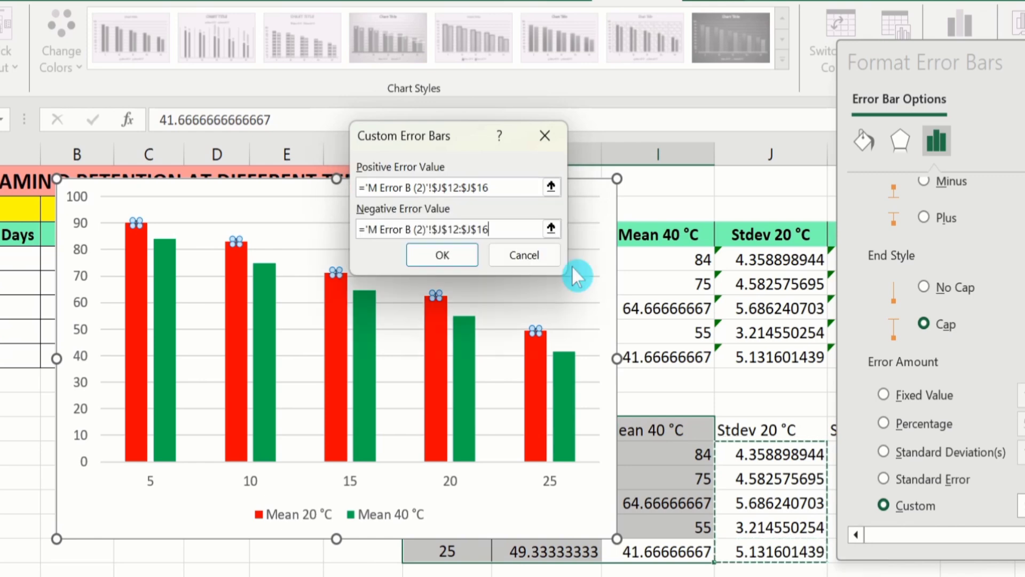
pyautogui.click(454, 247)
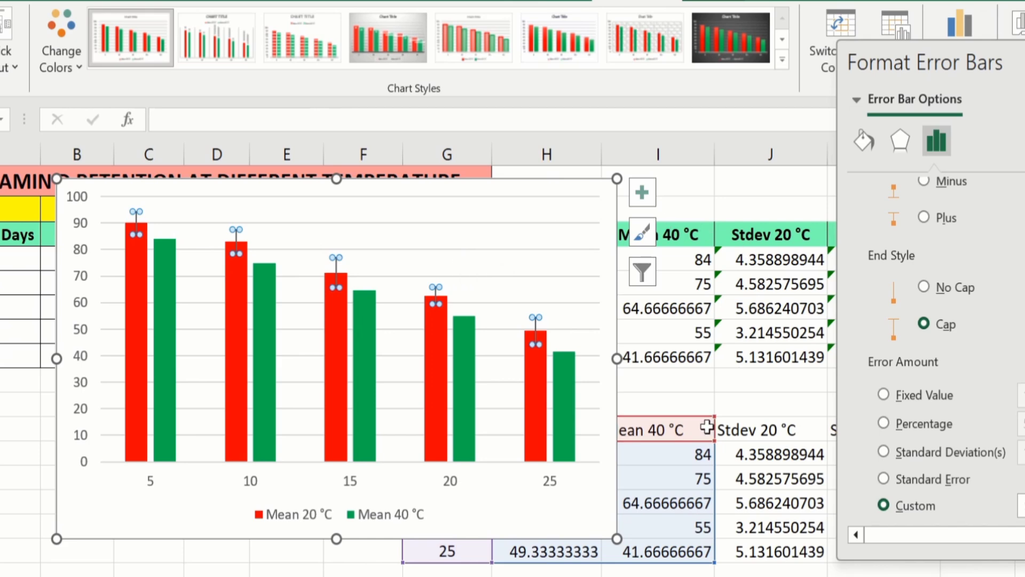
pyautogui.click(542, 315)
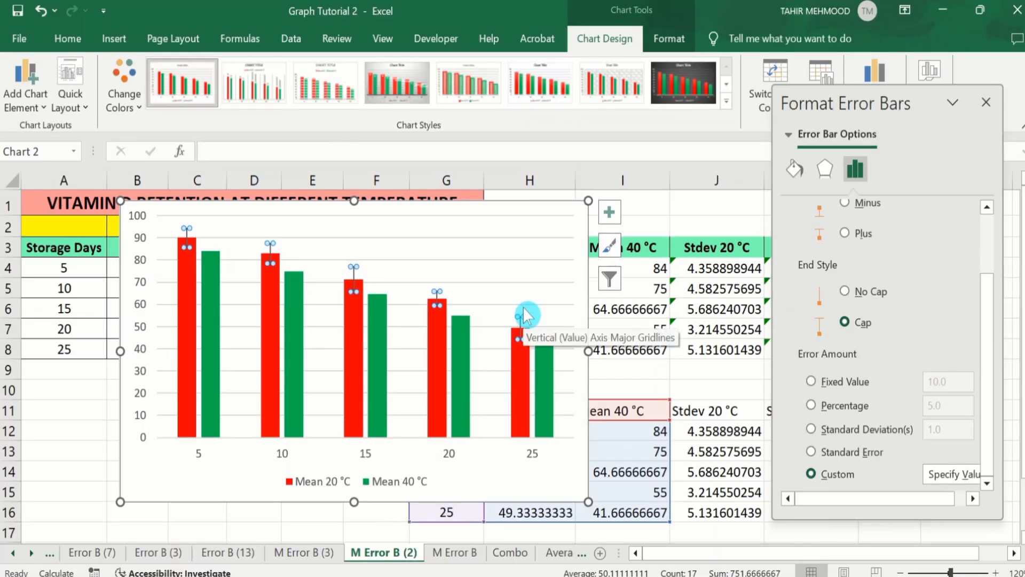
pyautogui.click(985, 110)
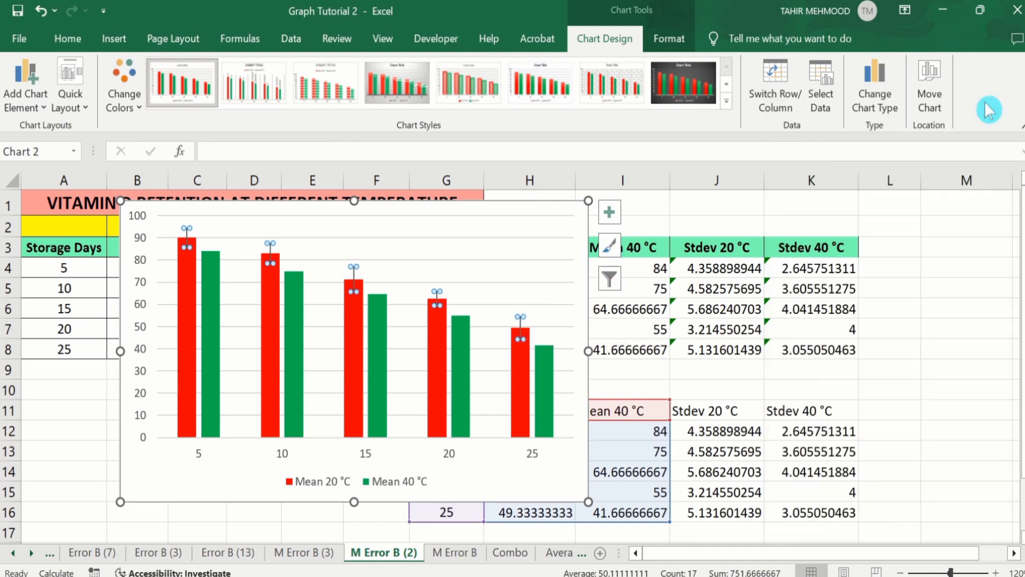
pyautogui.click(917, 275)
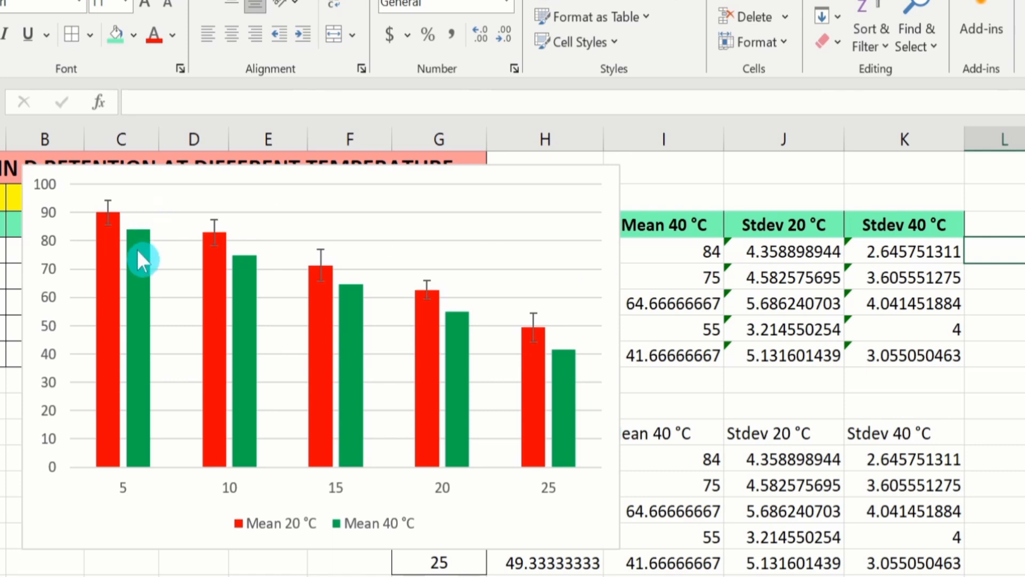
# Step: Add error bars to the Mean 40 °C series and open the entry of custom error values for them
pyautogui.click(137, 251)
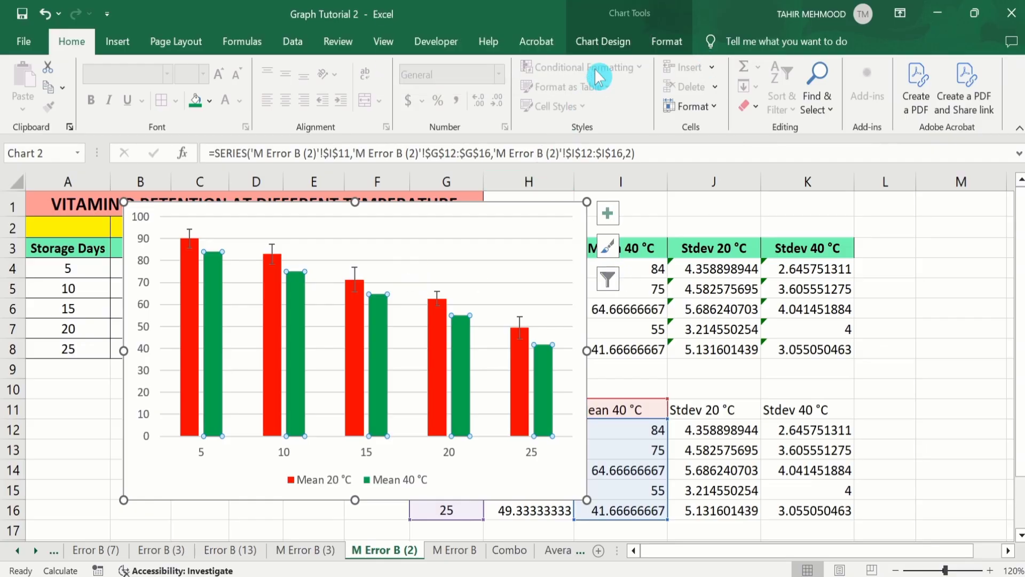
pyautogui.click(608, 43)
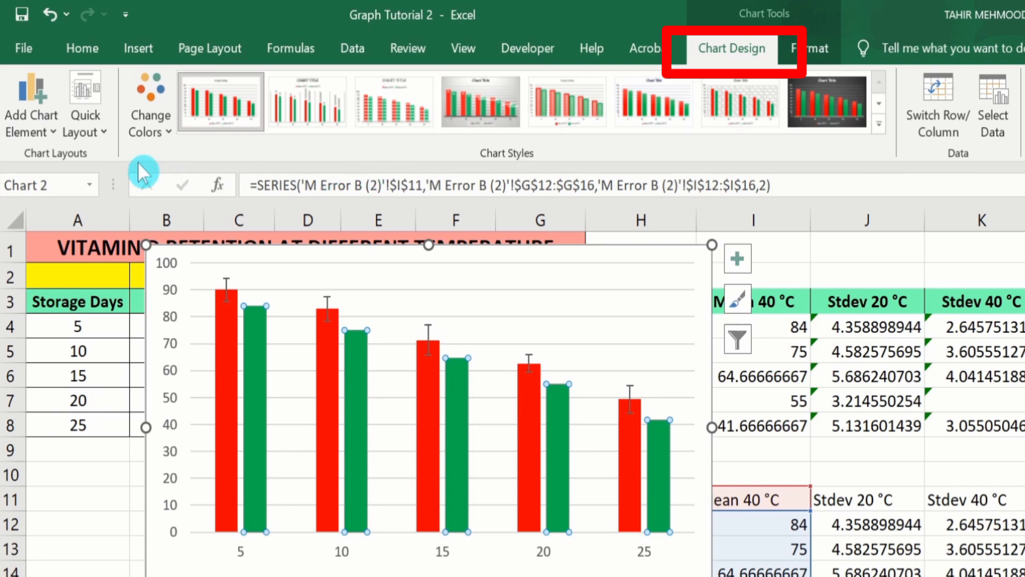
pyautogui.click(51, 133)
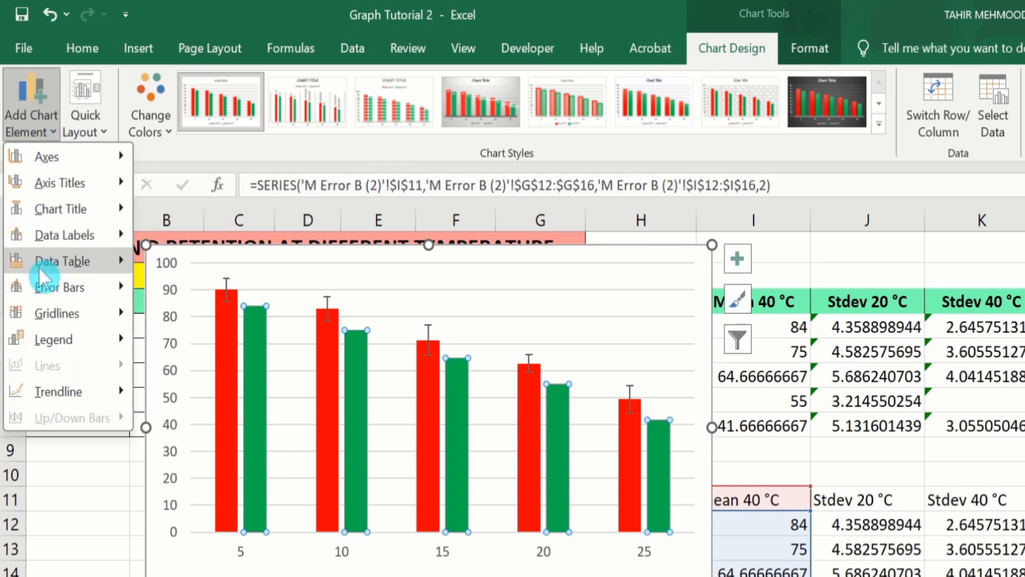
pyautogui.moveTo(119, 290)
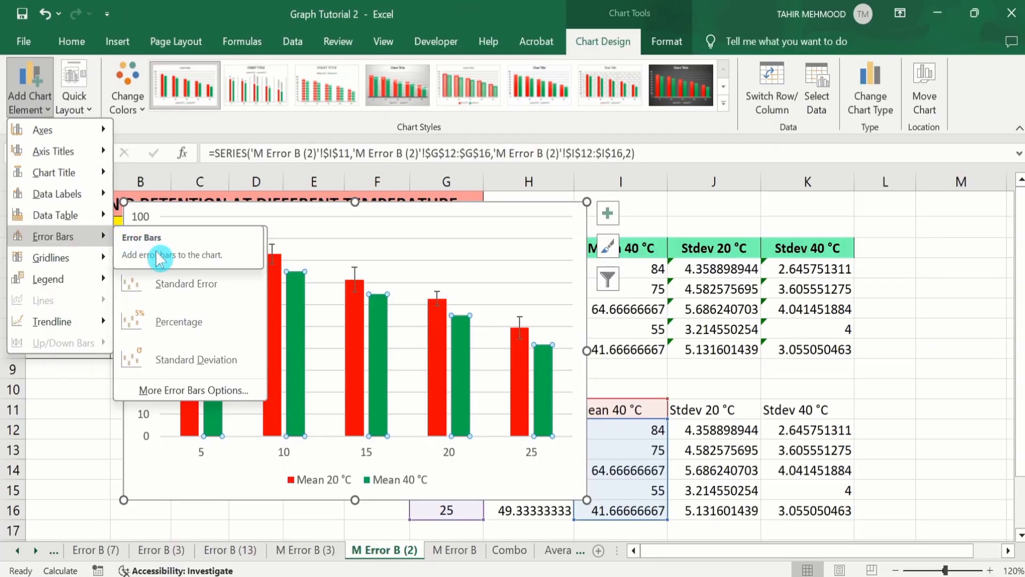
pyautogui.click(153, 389)
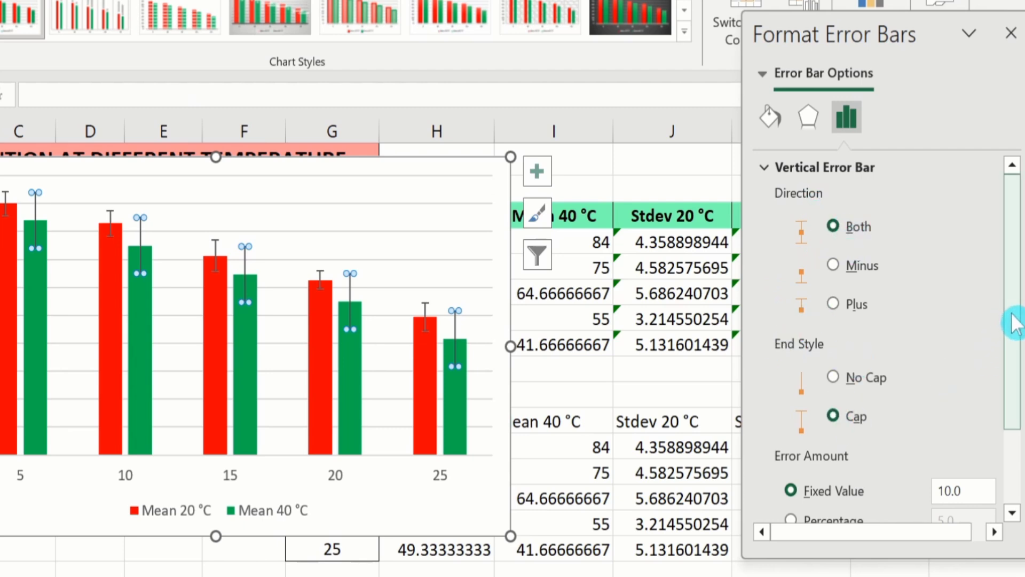
pyautogui.moveTo(1014, 323); pyautogui.dragTo(1013, 423)
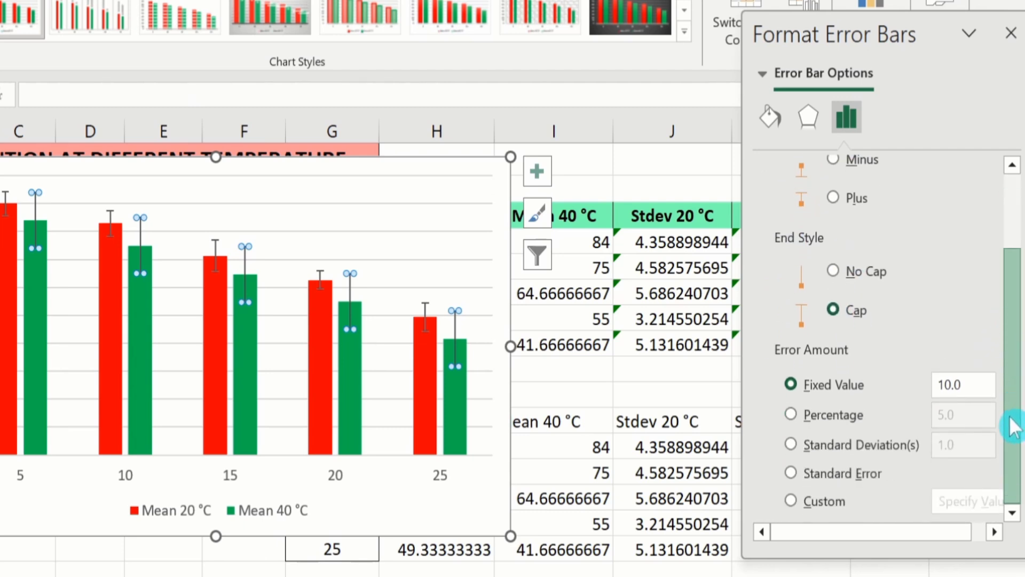
pyautogui.click(790, 500)
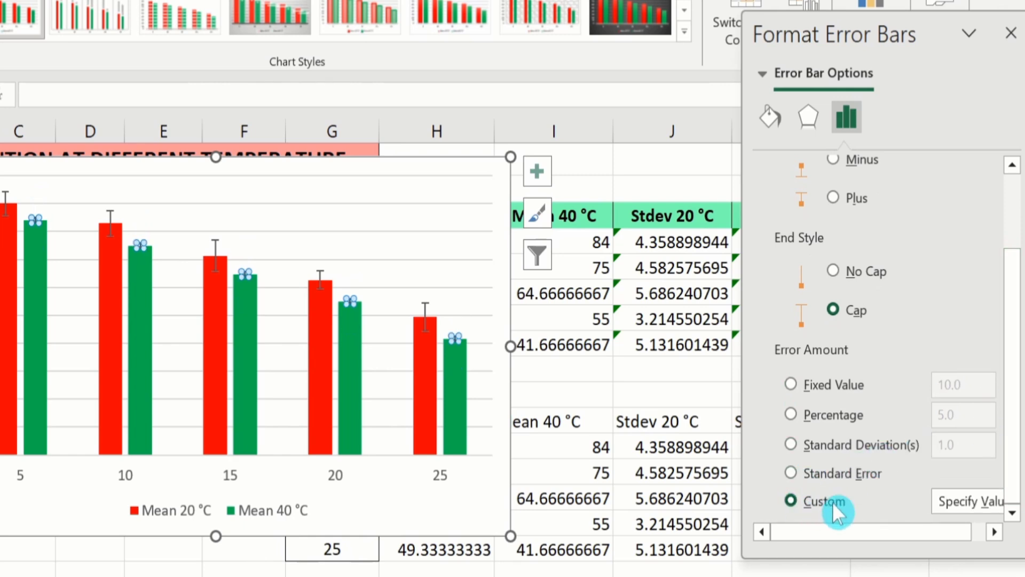
pyautogui.click(960, 501)
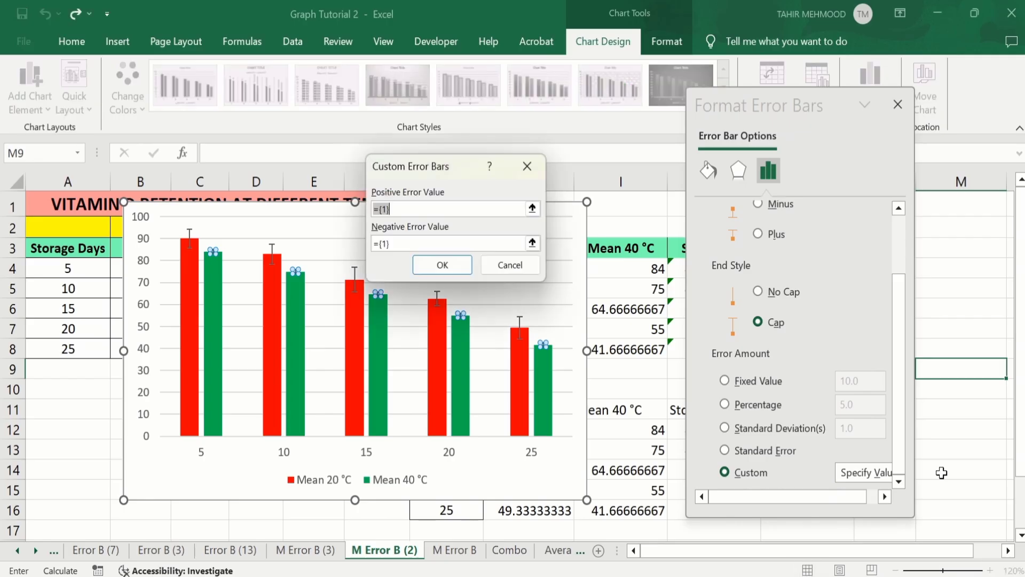
# Step: Replace the positive error value of the Mean 40 °C error bars with the Stdev 40 °C range K12:K16
pyautogui.click(419, 209)
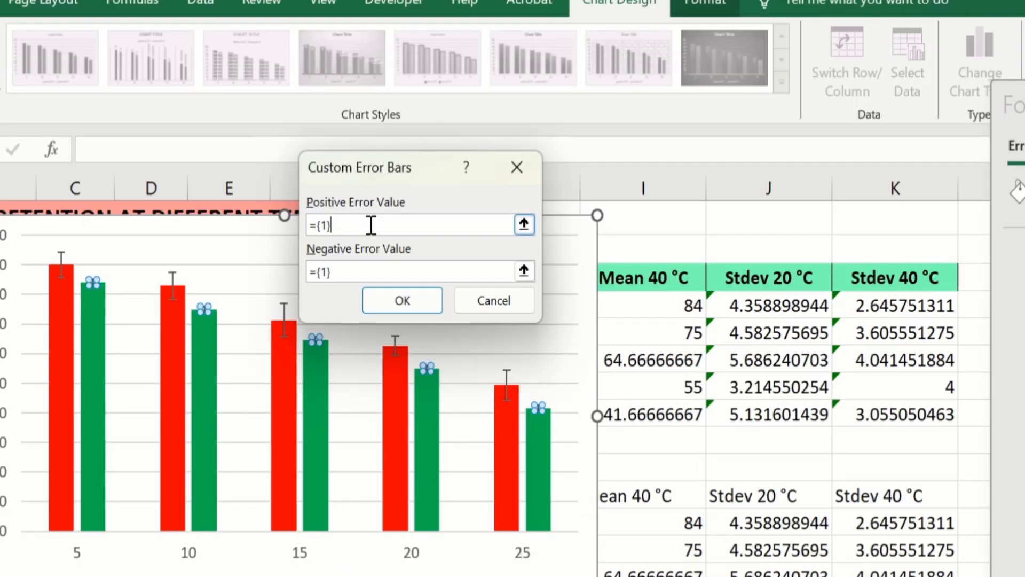
pyautogui.press('BackSpace')
pyautogui.press('BackSpace')
pyautogui.press('BackSpace')
pyautogui.press('BackSpace')
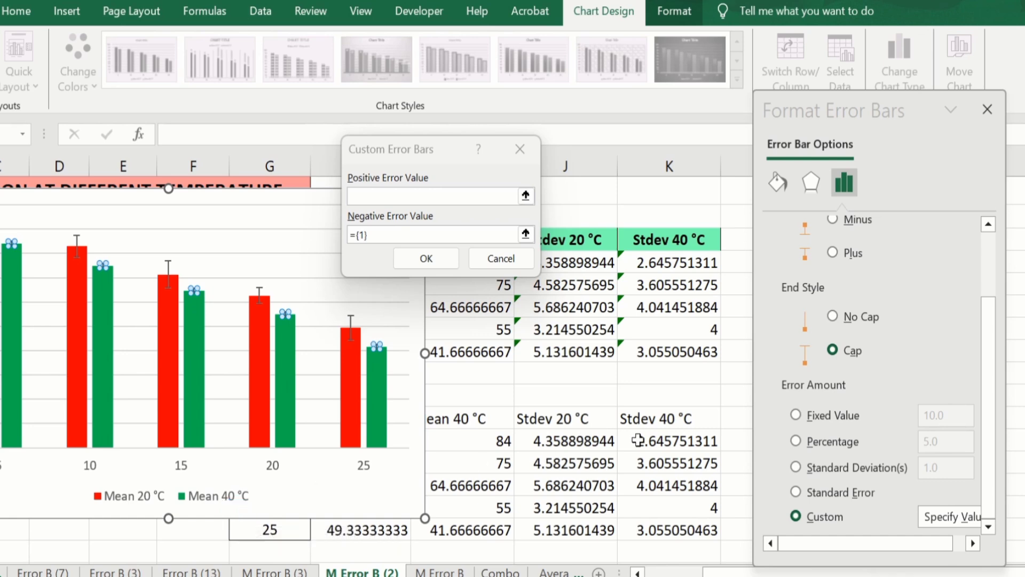
pyautogui.click(665, 443)
pyautogui.moveTo(728, 441); pyautogui.dragTo(727, 543)
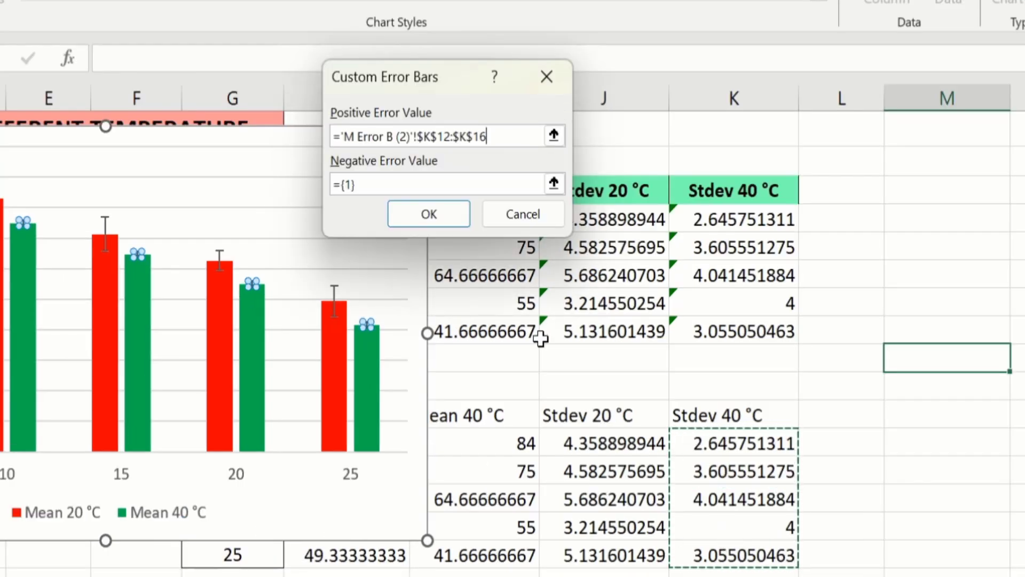
# Step: Set the negative error value to the Stdev 40 °C range K12:K16, apply the custom values, and deselect the chart
pyautogui.click(346, 211)
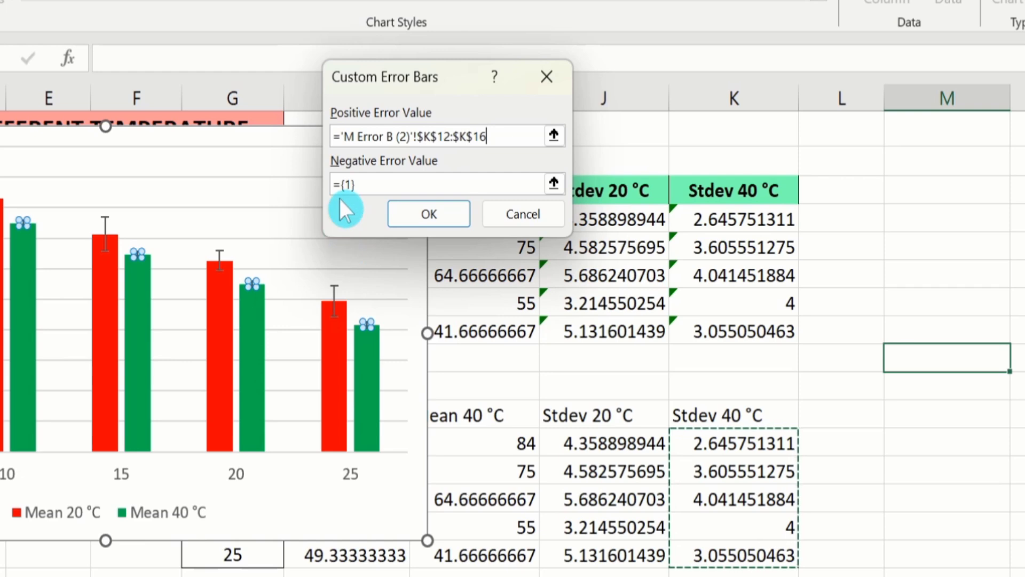
pyautogui.click(378, 185)
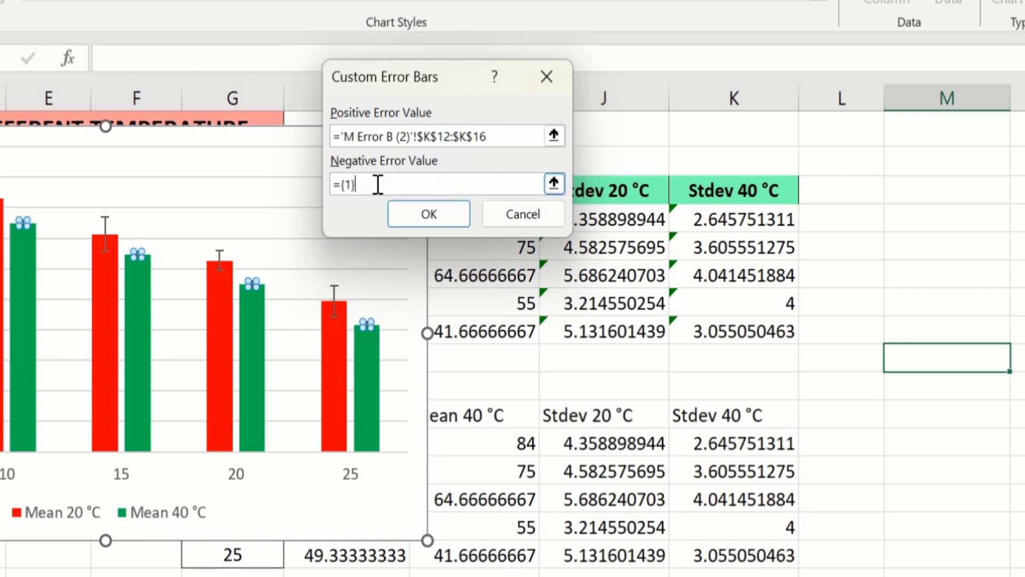
pyautogui.press('BackSpace')
pyautogui.press('BackSpace')
pyautogui.press('BackSpace')
pyautogui.press('BackSpace')
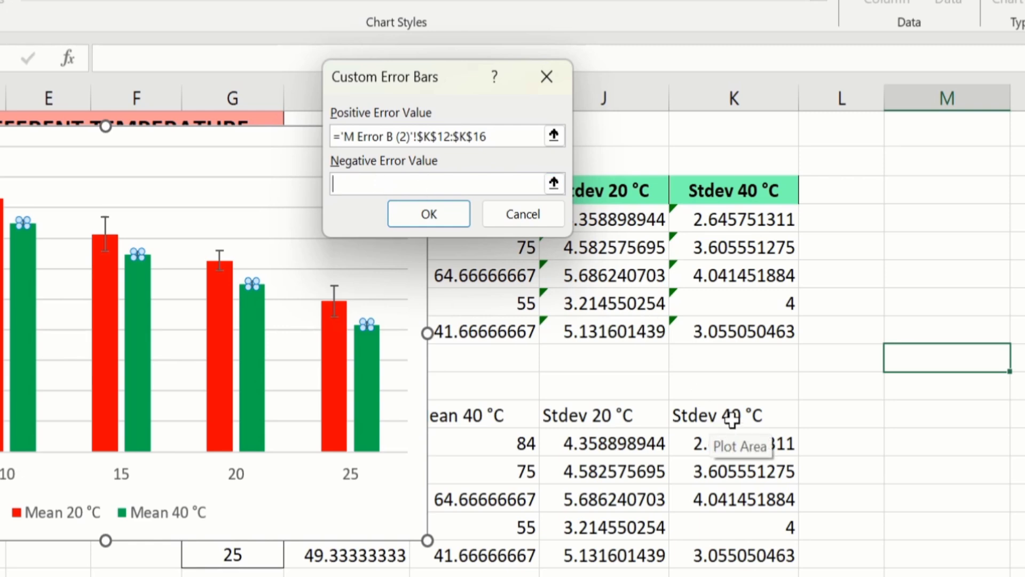
pyautogui.click(701, 441)
pyautogui.moveTo(701, 440); pyautogui.dragTo(707, 541)
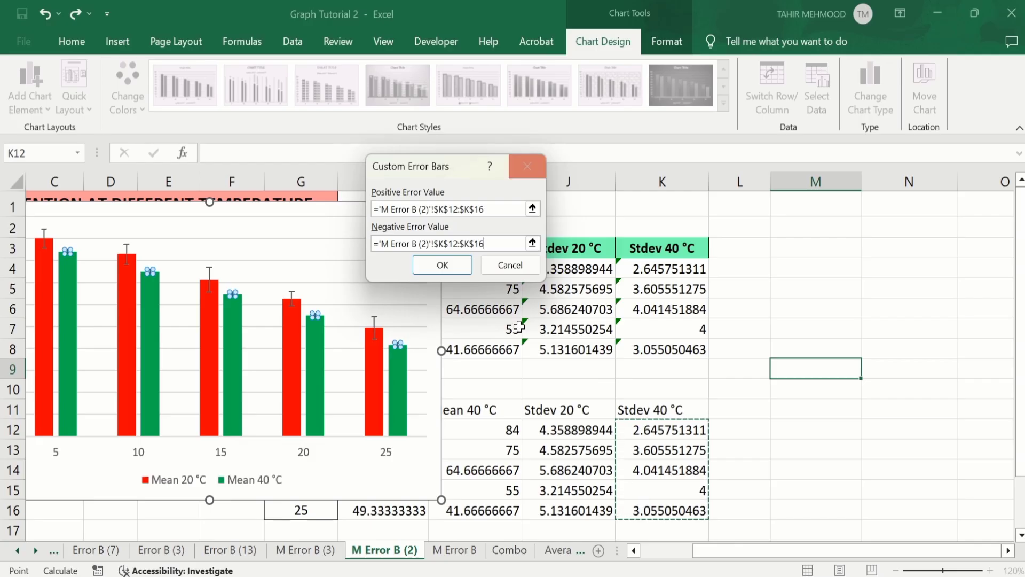
pyautogui.click(444, 266)
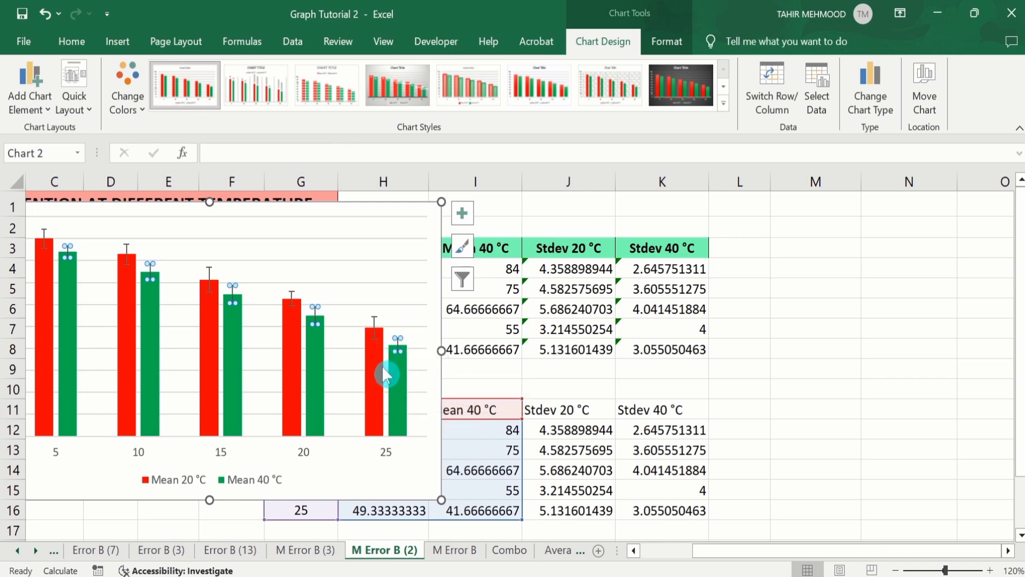
pyautogui.click(810, 333)
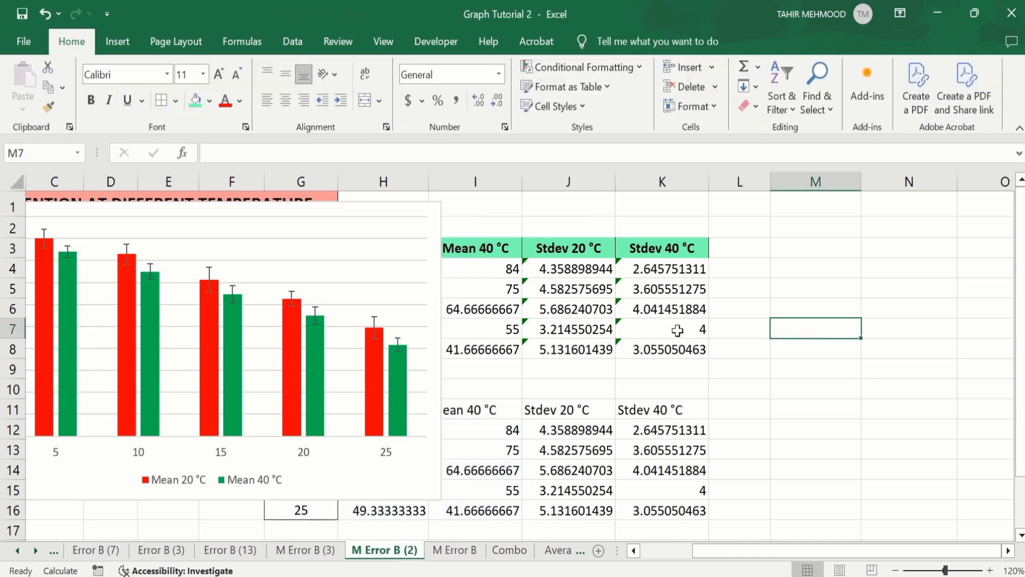
# Step: Give the Mean 20 °C error bars a solid line in the green theme color
pyautogui.doubleClick(372, 336)
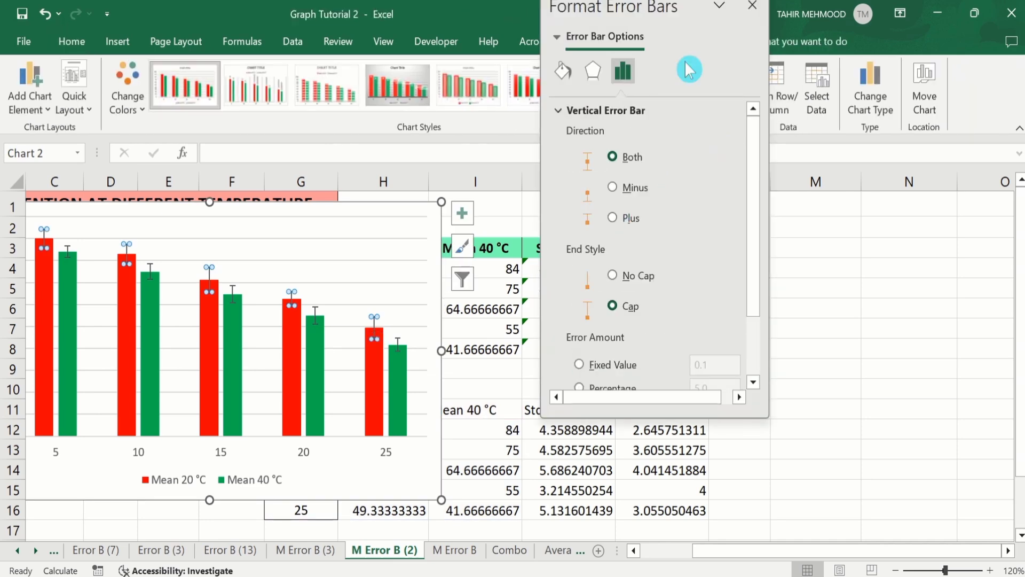
pyautogui.moveTo(659, 15); pyautogui.dragTo(749, 131)
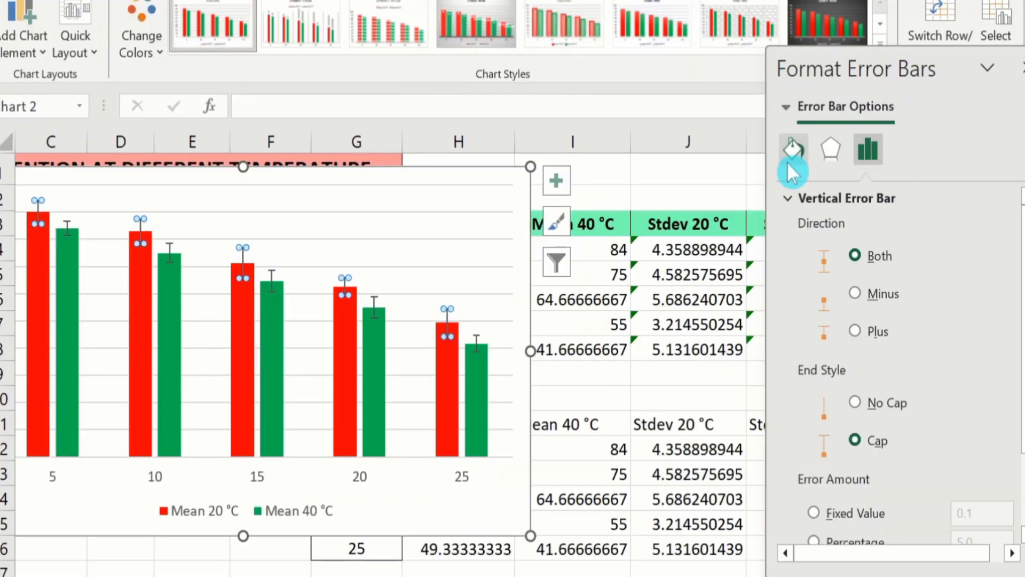
pyautogui.click(795, 150)
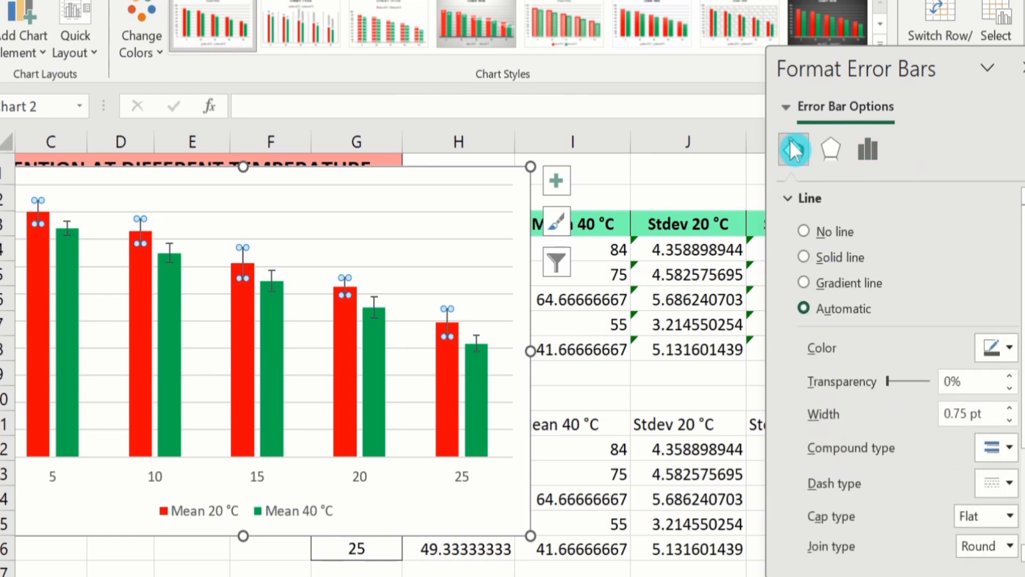
pyautogui.click(803, 254)
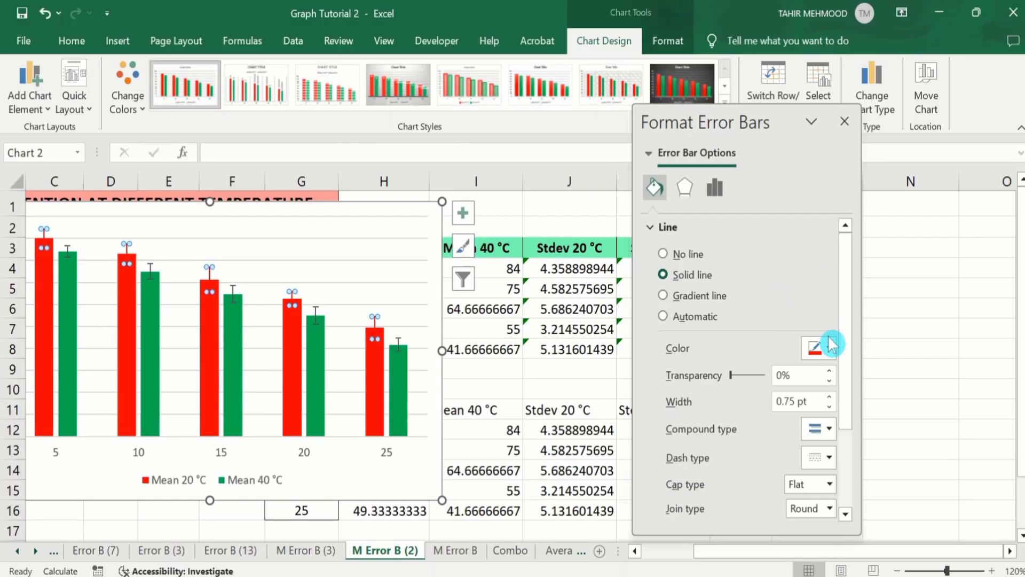
pyautogui.click(830, 354)
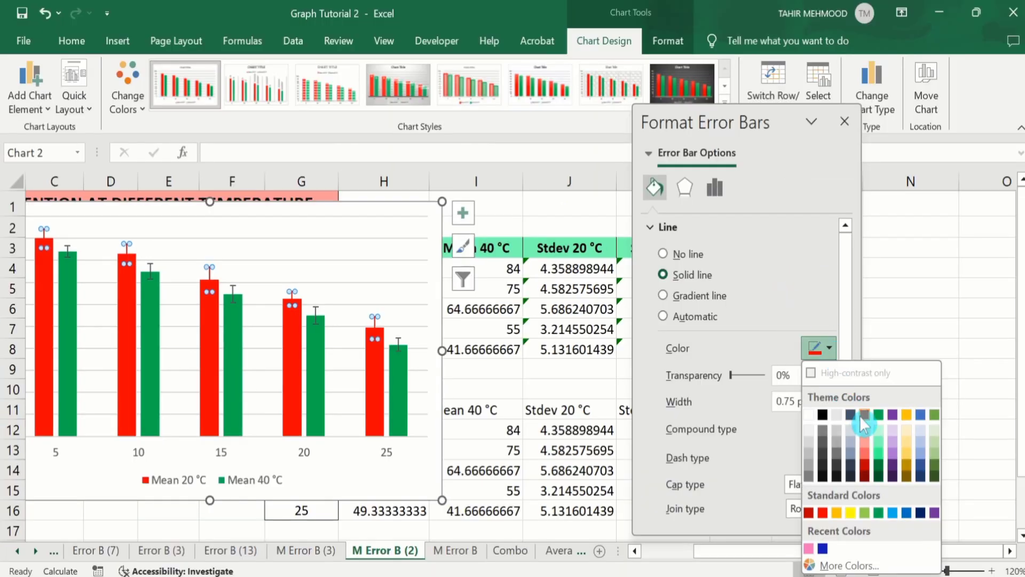
pyautogui.click(878, 414)
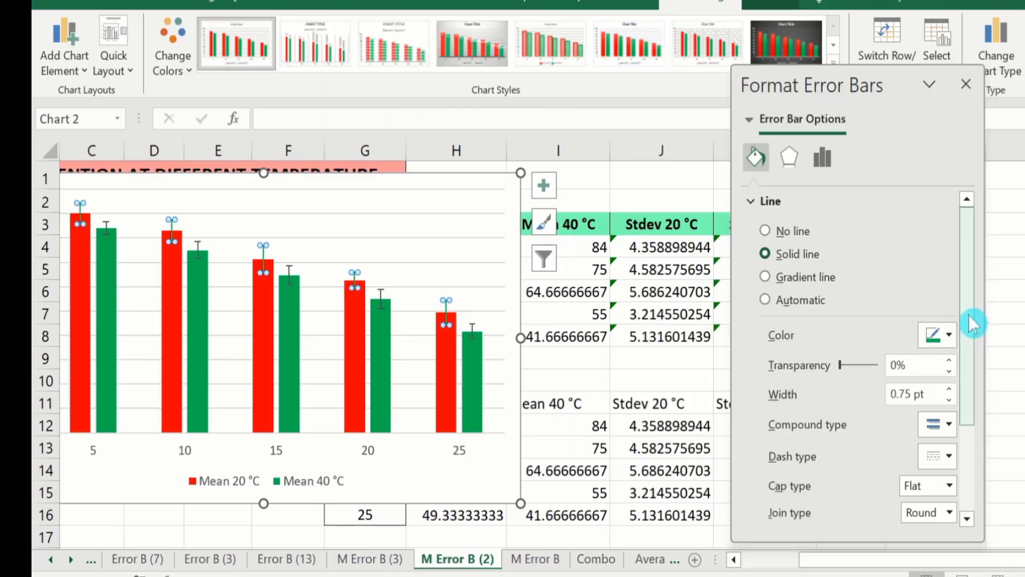
# Step: Increase the line width of the Mean 20 °C error bars to 3.5 pt and change their line color to black
pyautogui.moveTo(965, 302); pyautogui.dragTo(964, 350)
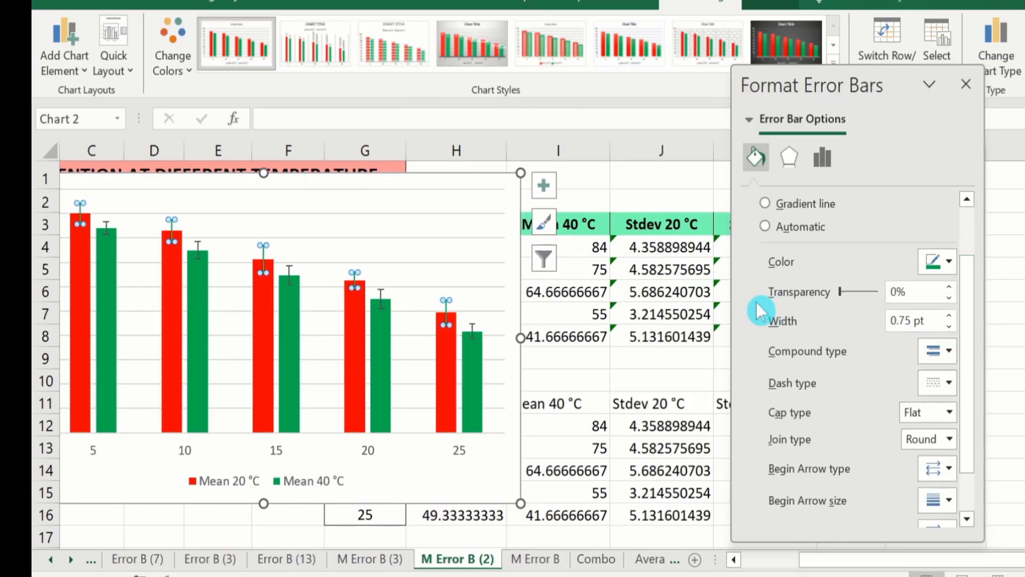
pyautogui.click(949, 316)
pyautogui.click(950, 316)
pyautogui.click(949, 316)
pyautogui.click(949, 317)
pyautogui.click(950, 317)
pyautogui.click(949, 317)
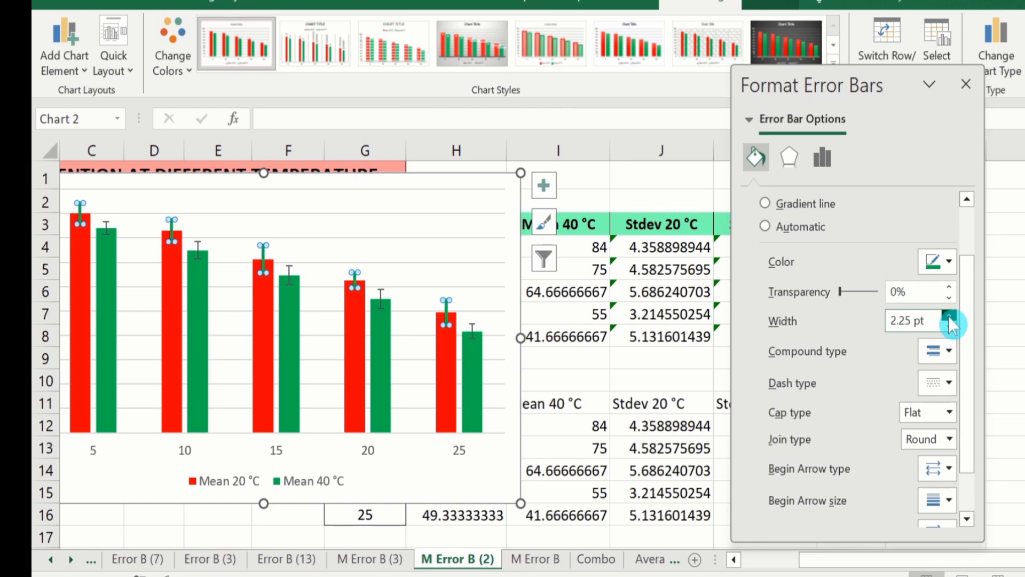
pyautogui.click(949, 317)
pyautogui.click(949, 317)
pyautogui.click(949, 316)
pyautogui.click(949, 317)
pyautogui.click(949, 316)
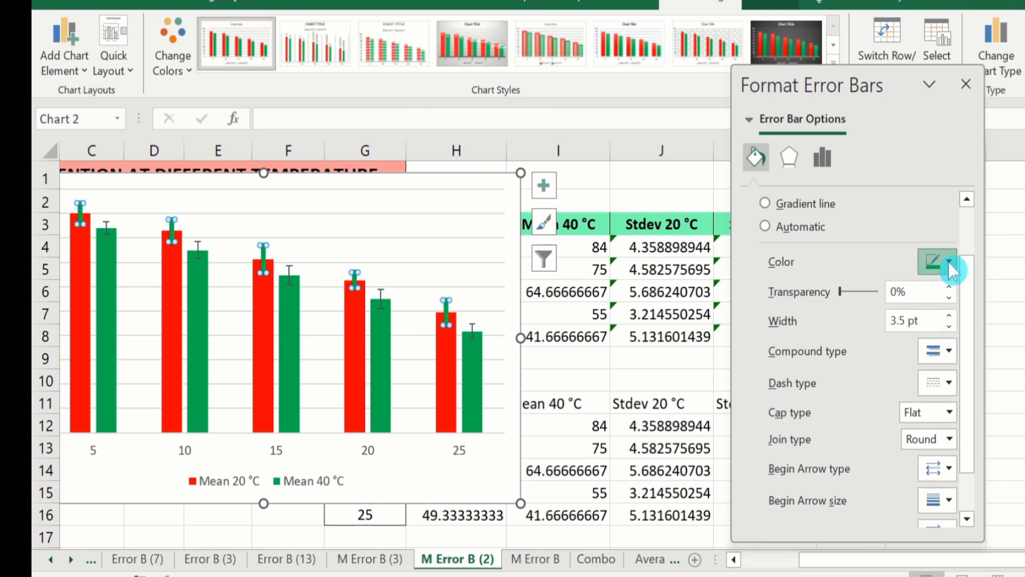
pyautogui.click(952, 270)
pyautogui.click(944, 340)
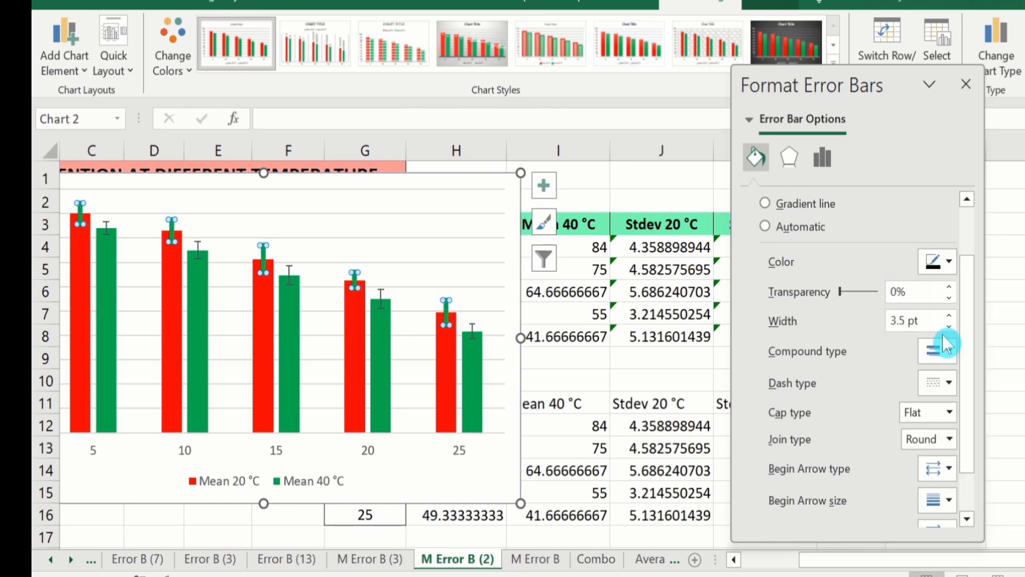